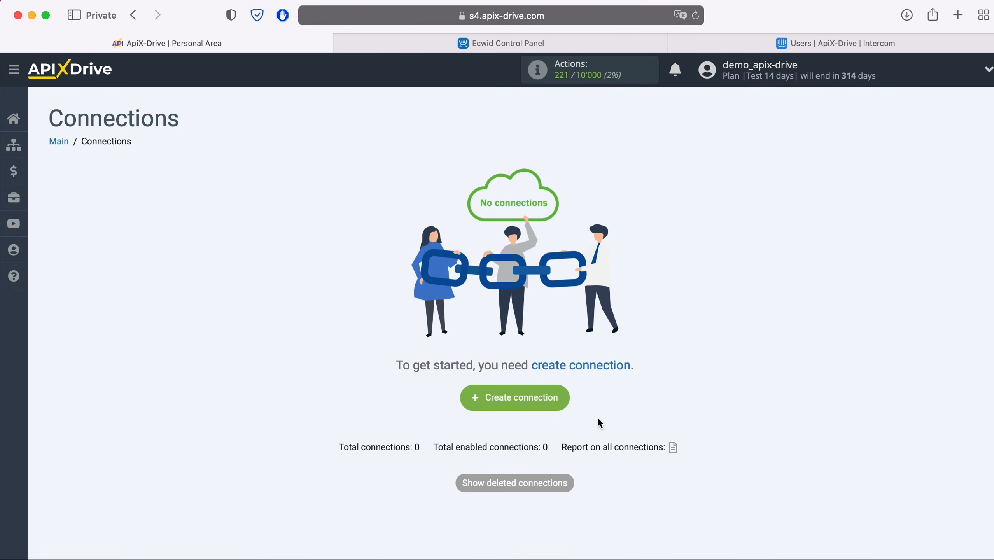
# Step: Create a new connection and choose Ecwid as the data source system
pyautogui.click(560, 398)
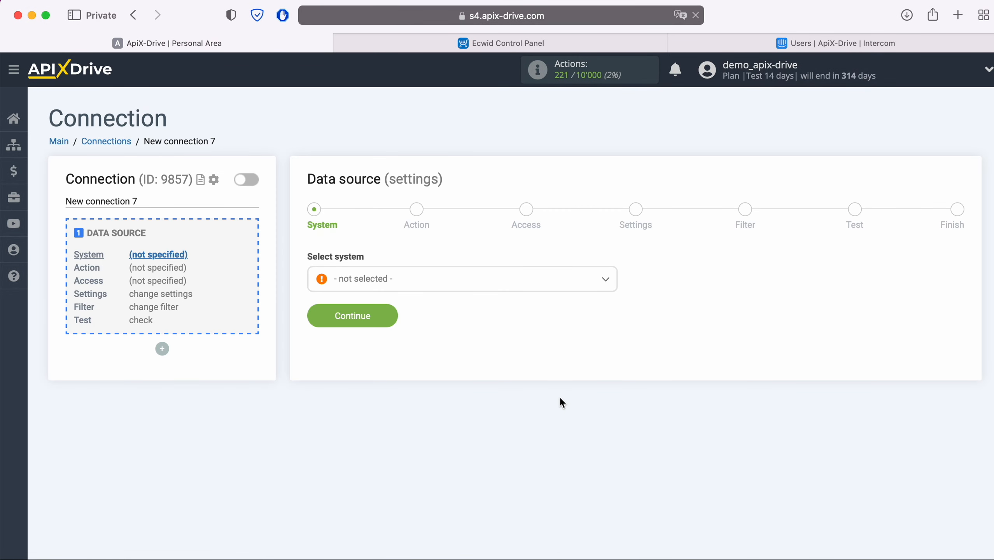
pyautogui.click(477, 285)
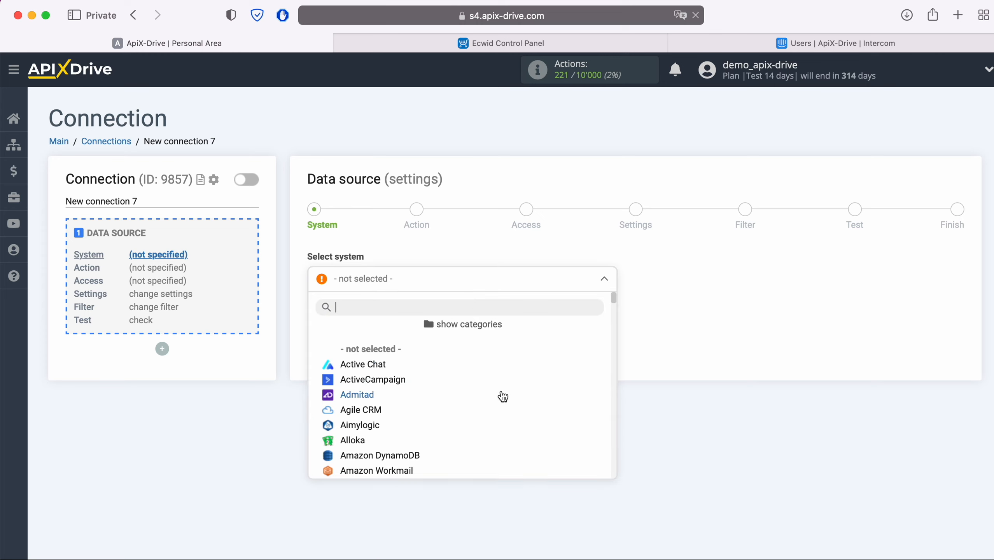
pyautogui.scroll(-3, 504, 404)
pyautogui.scroll(-15, 506, 413)
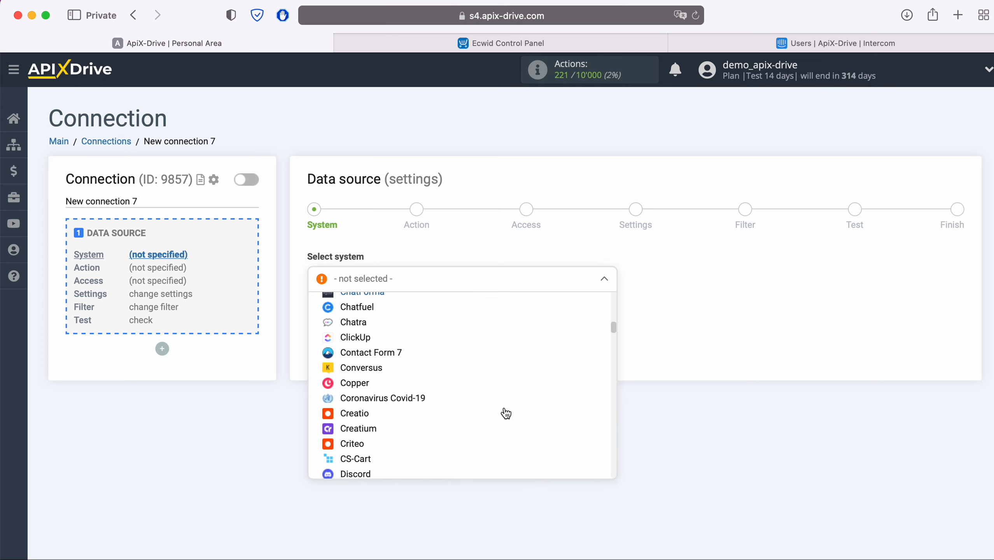
pyautogui.click(361, 397)
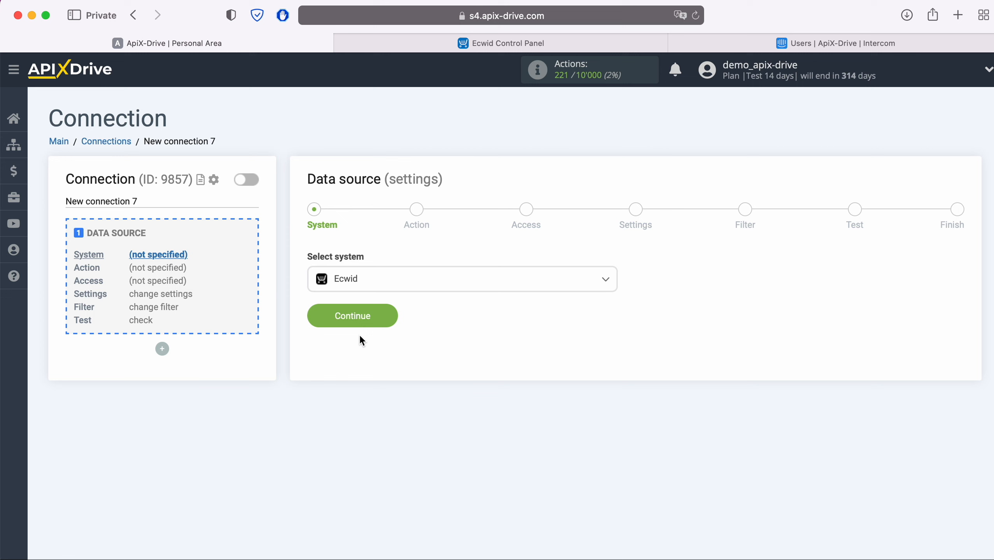
pyautogui.click(389, 321)
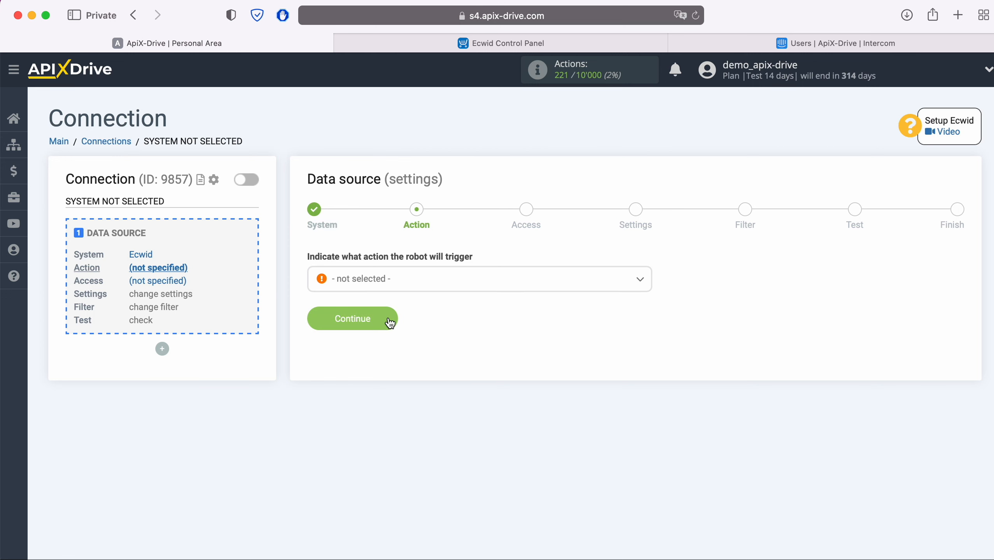
# Step: Set the Ecwid source action to Get ORDERS (new)
pyautogui.click(419, 280)
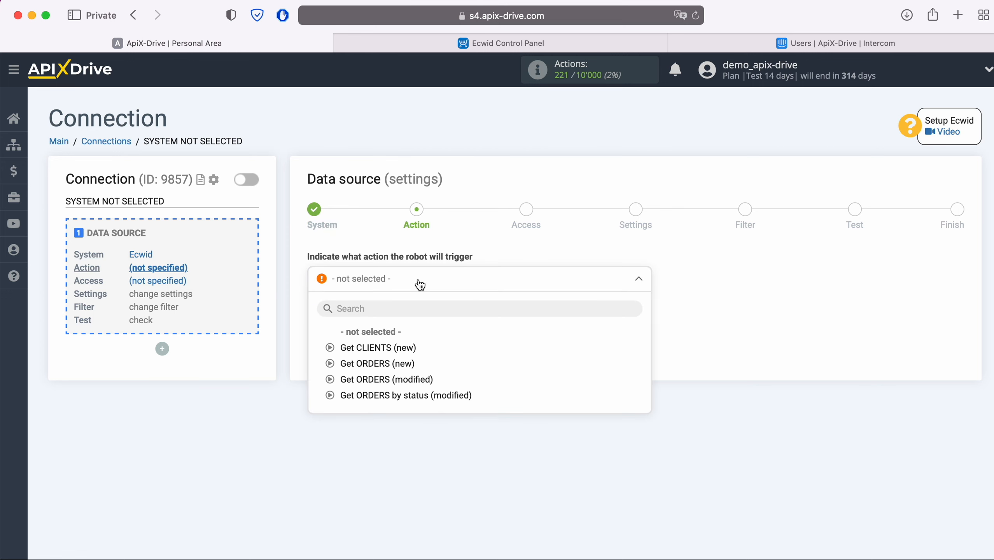
pyautogui.click(402, 363)
pyautogui.click(391, 319)
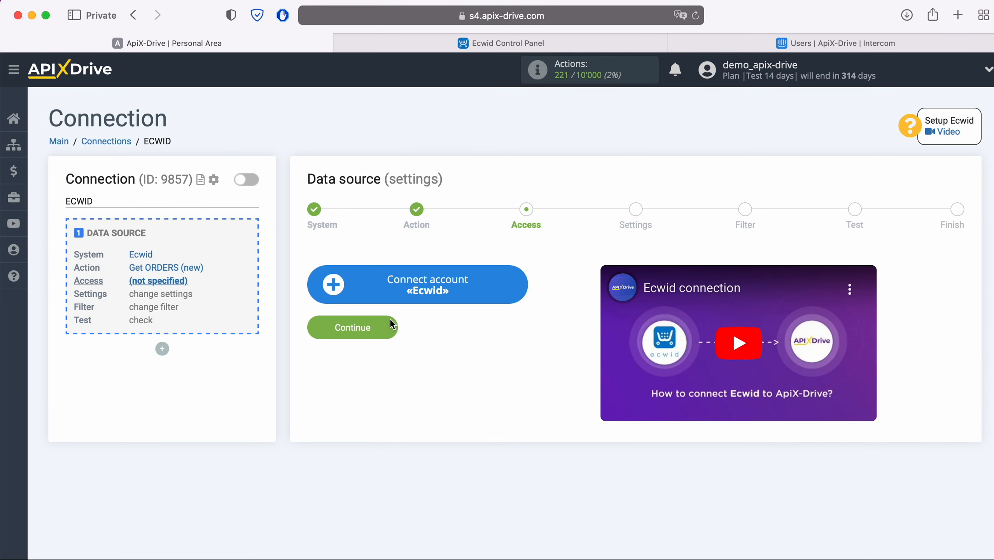
# Step: Sign in to the Ecwid store with its e-mail and password and select it as the login
pyautogui.click(514, 283)
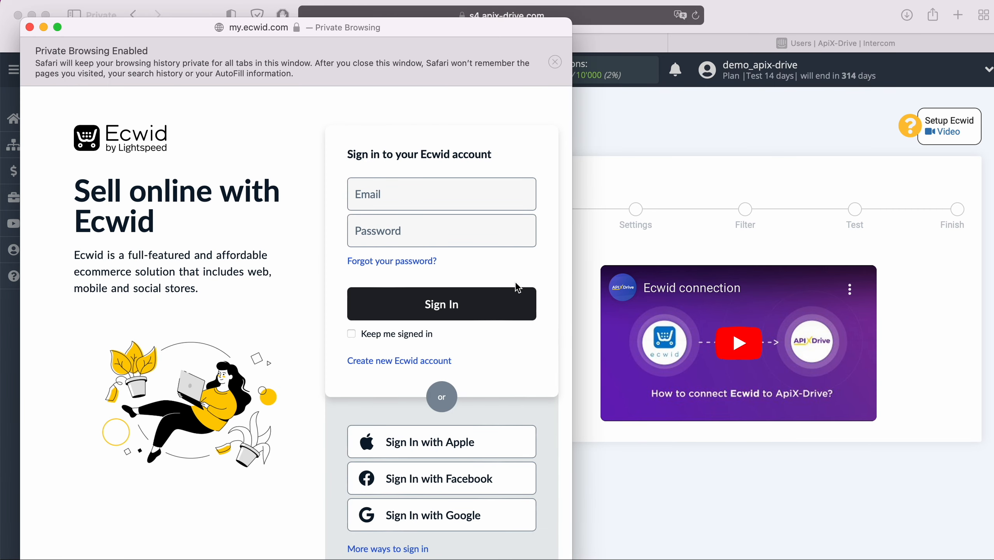
pyautogui.click(464, 204)
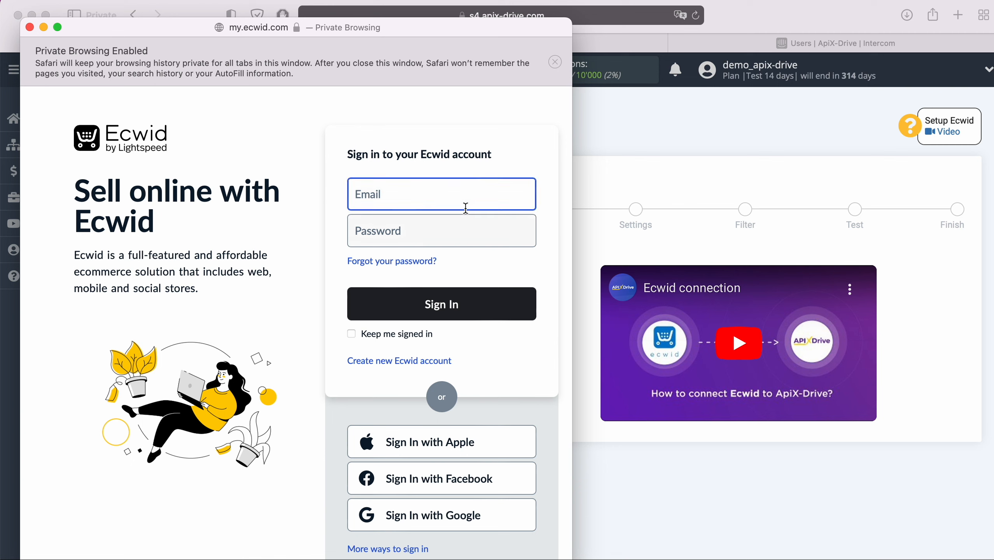
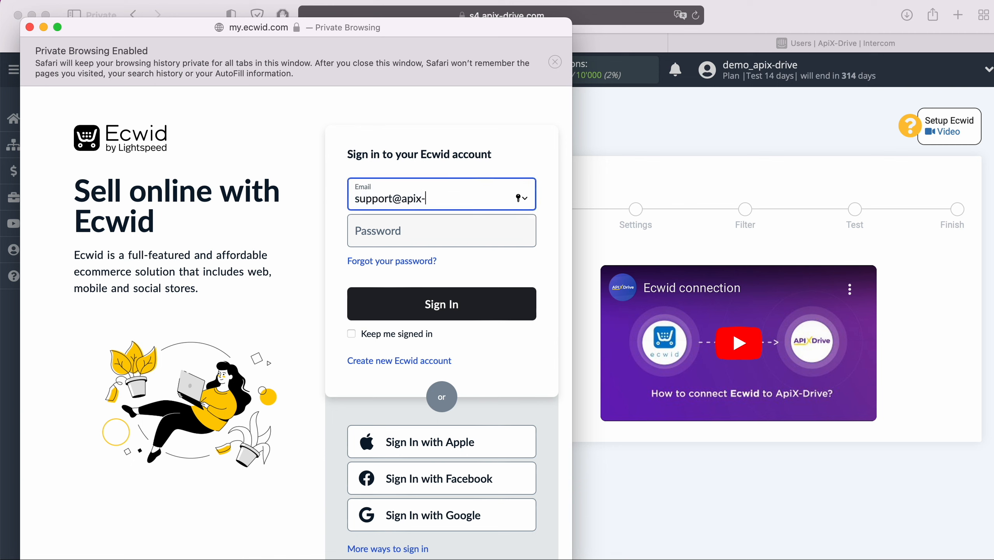
pyautogui.click(440, 231)
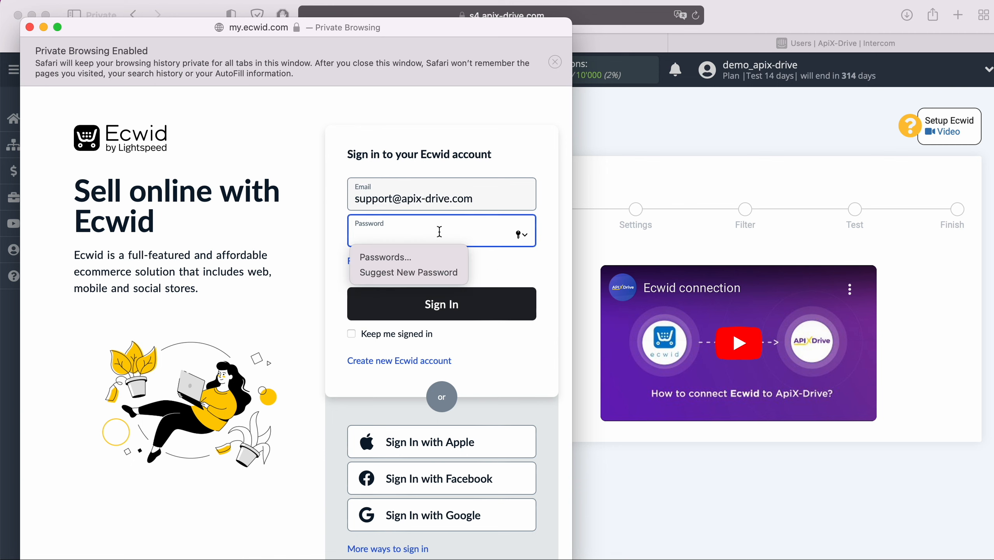
pyautogui.write('•••••••••••')
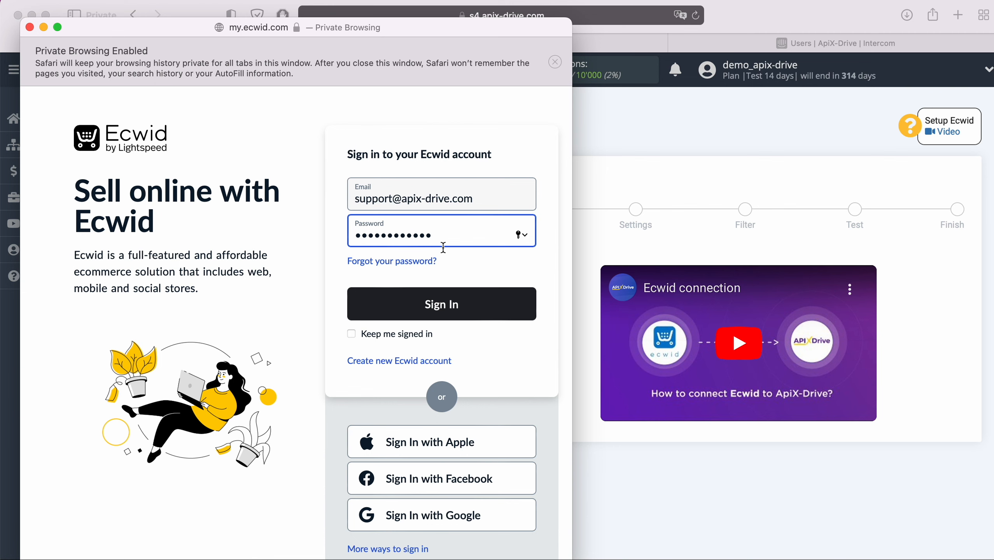
pyautogui.click(460, 297)
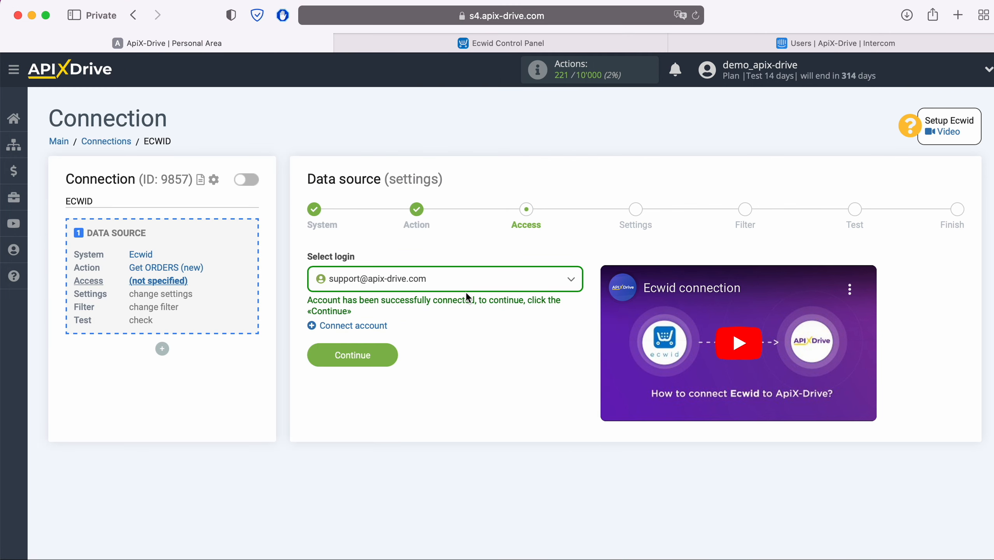
pyautogui.click(454, 279)
pyautogui.click(429, 365)
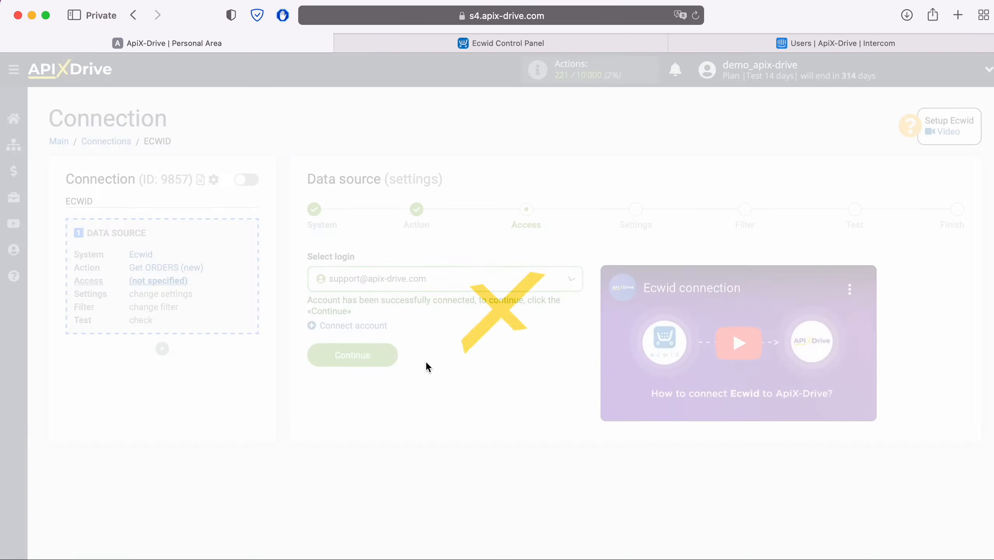
# Step: Skip settings and filtering, review the loaded Ecwid test orders, and finish the source setup
pyautogui.click(389, 353)
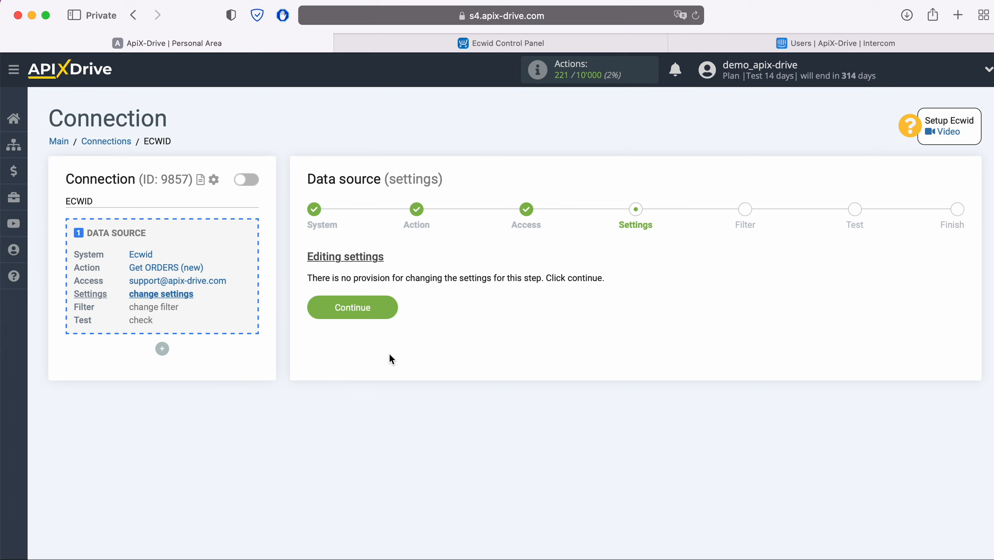
pyautogui.click(389, 308)
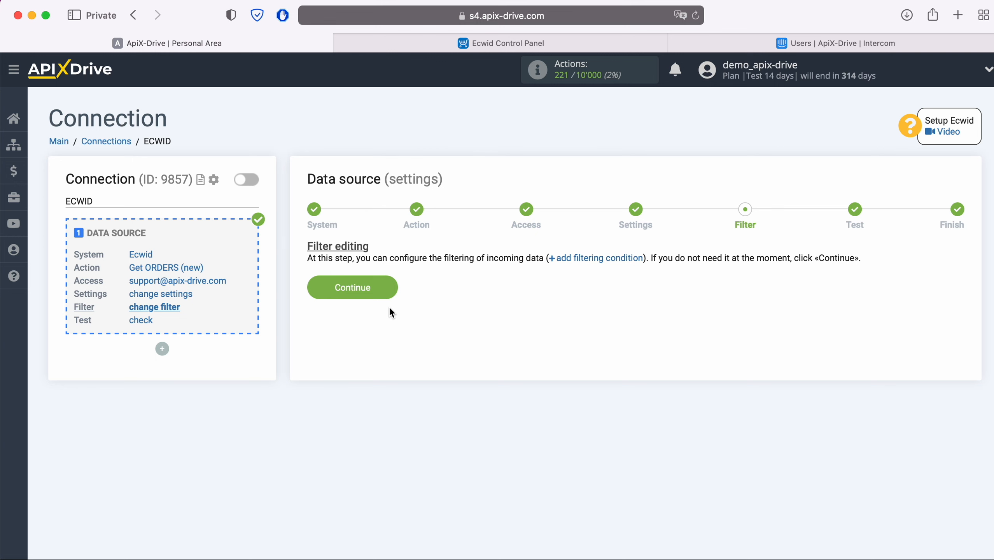
pyautogui.click(392, 283)
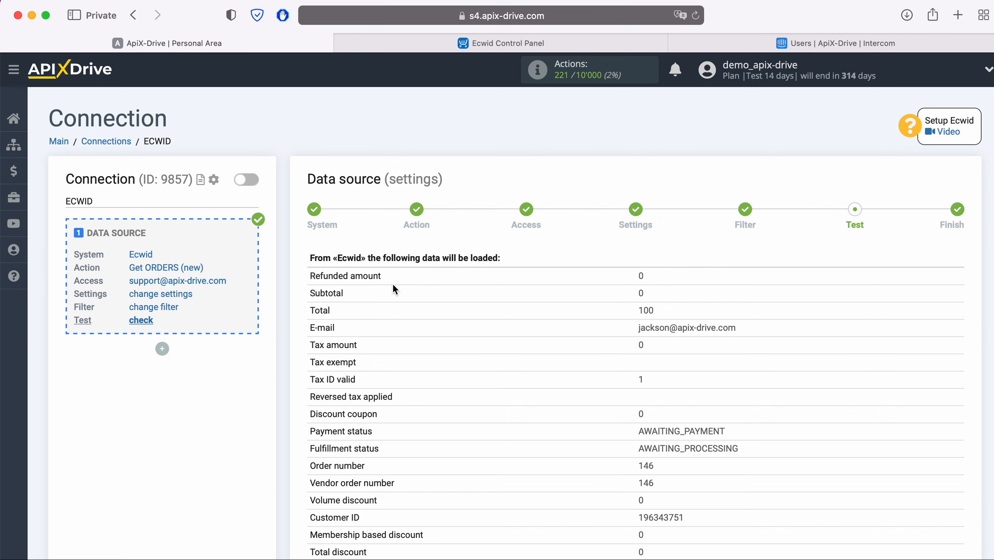
pyautogui.scroll(-10, 393, 289)
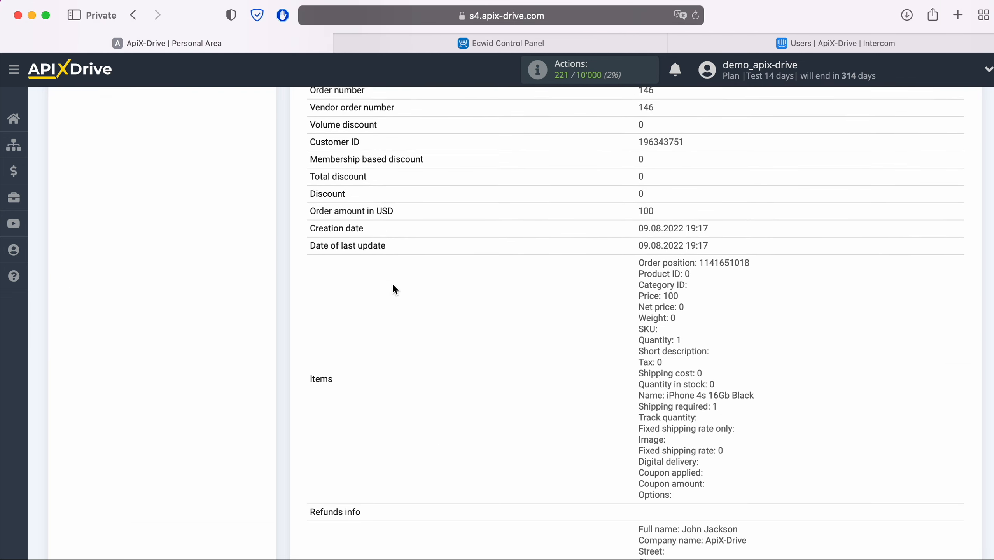
pyautogui.scroll(-6, 393, 285)
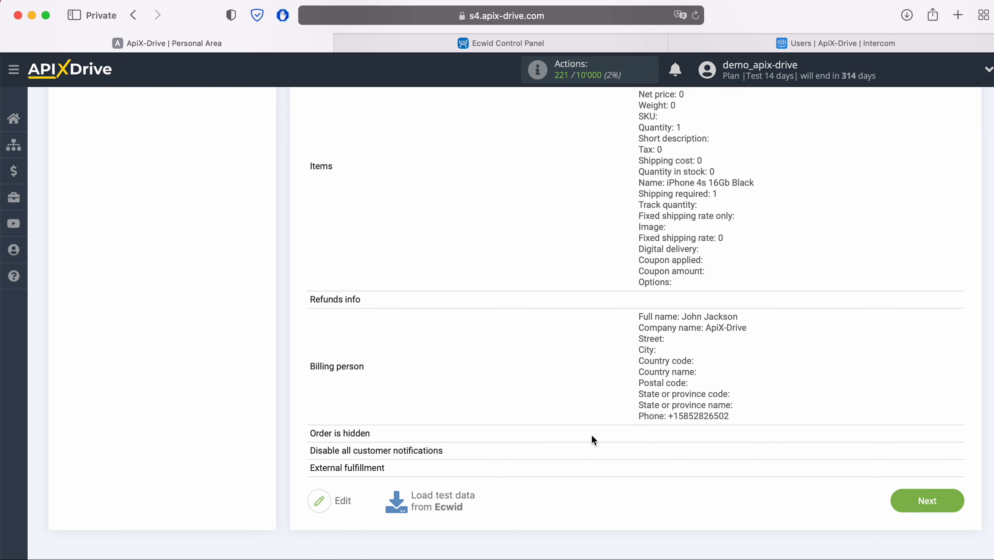
pyautogui.click(955, 497)
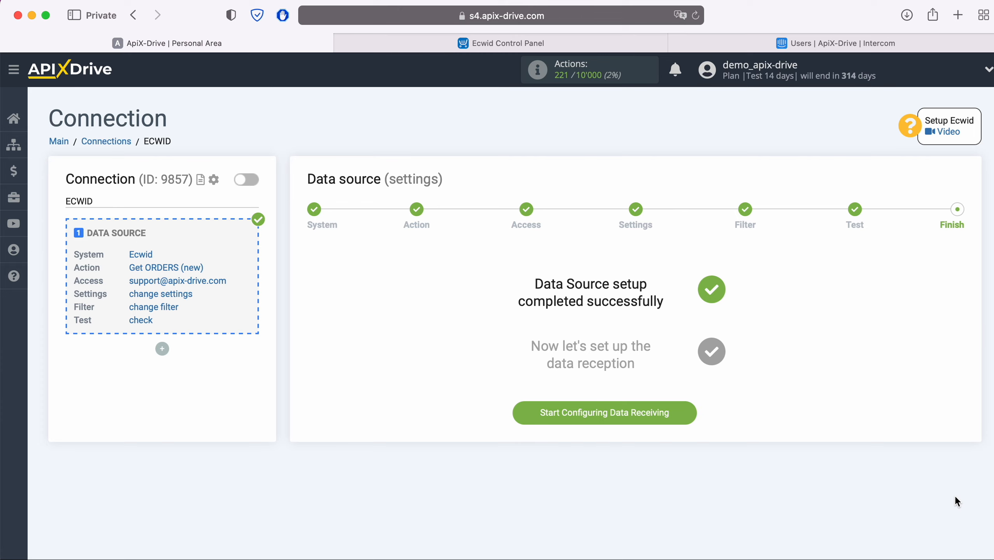
# Step: Choose Intercom as the destination system for the connection
pyautogui.click(692, 412)
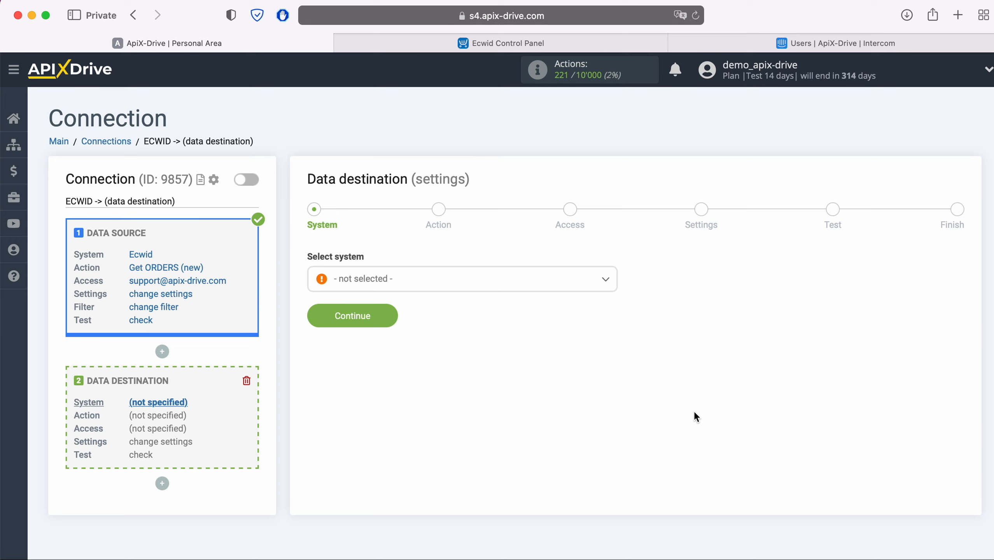
pyautogui.click(476, 279)
pyautogui.scroll(-5, 537, 387)
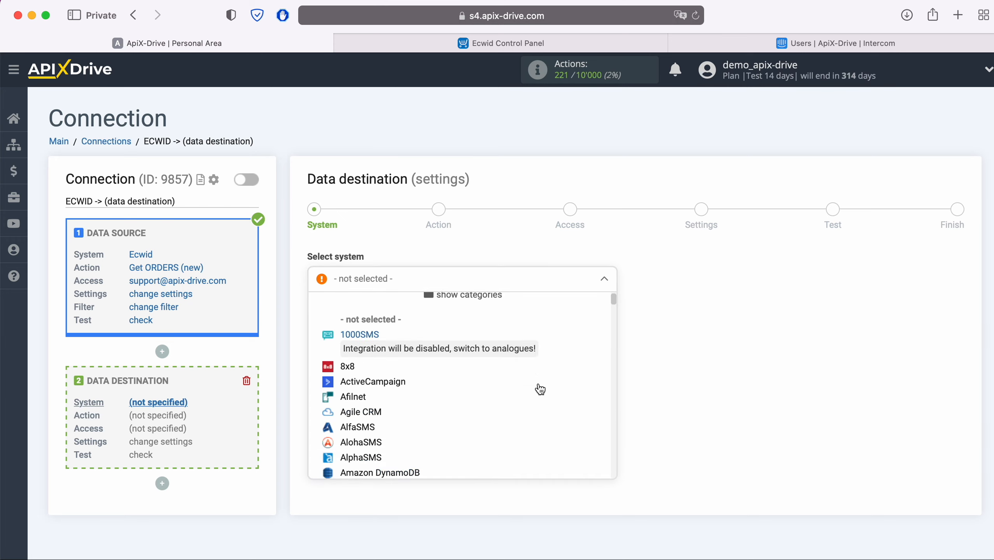
pyautogui.scroll(-10, 540, 389)
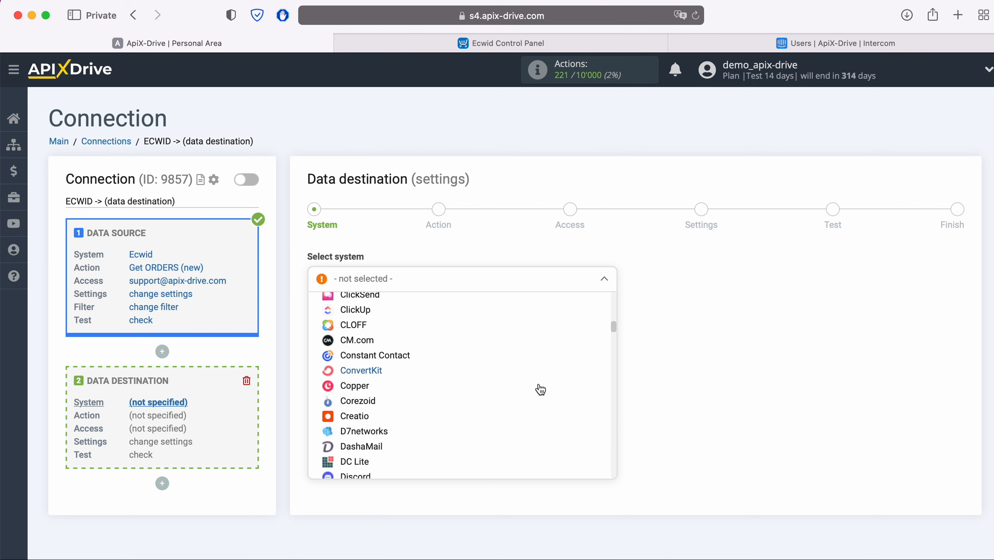
pyautogui.scroll(-10, 540, 389)
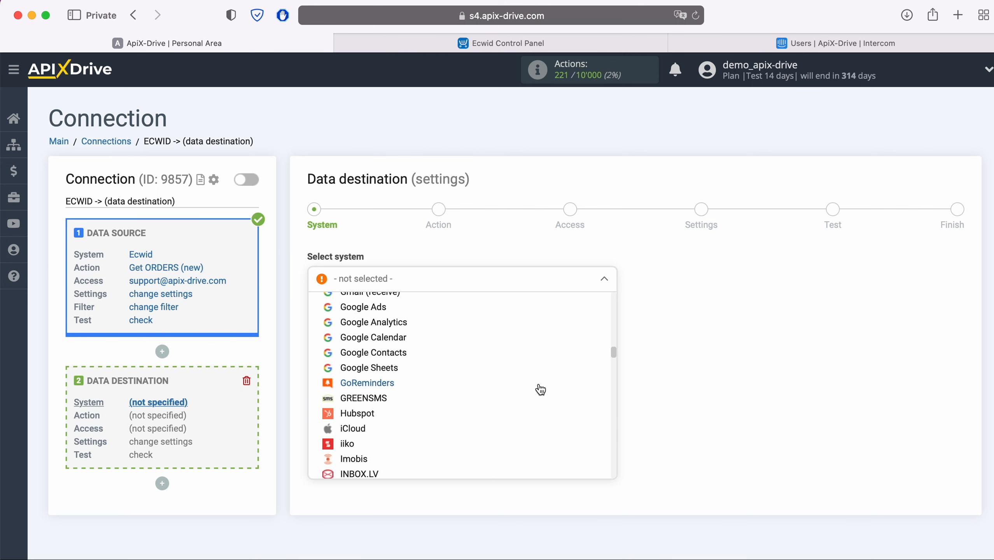
pyautogui.click(366, 431)
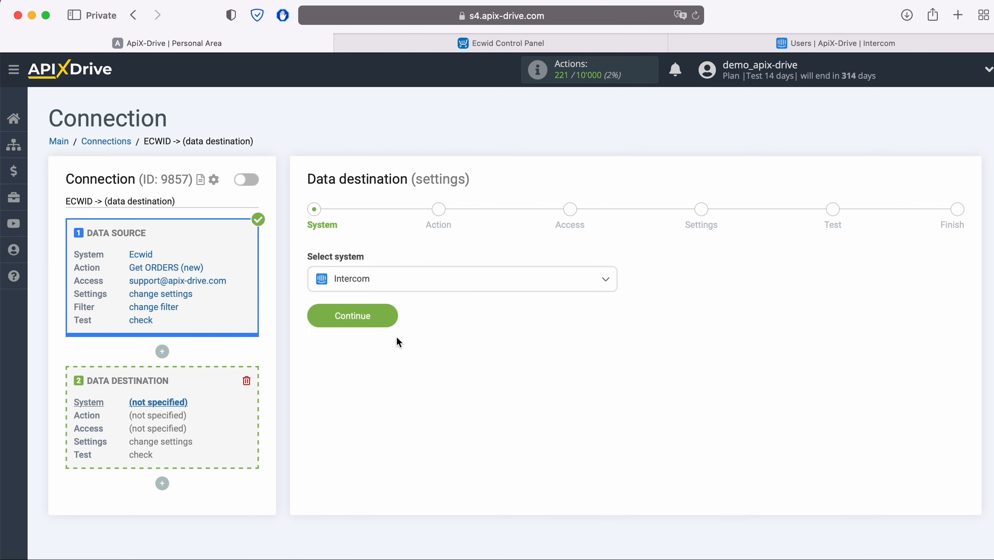
pyautogui.click(392, 316)
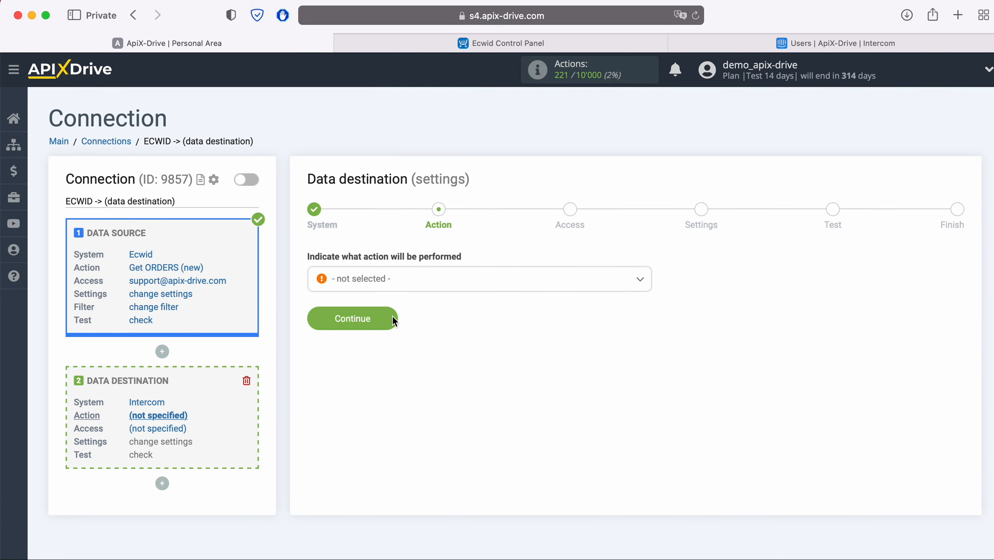
# Step: Set the Intercom action to Create USER / LEAD and begin connecting an Intercom account
pyautogui.click(424, 284)
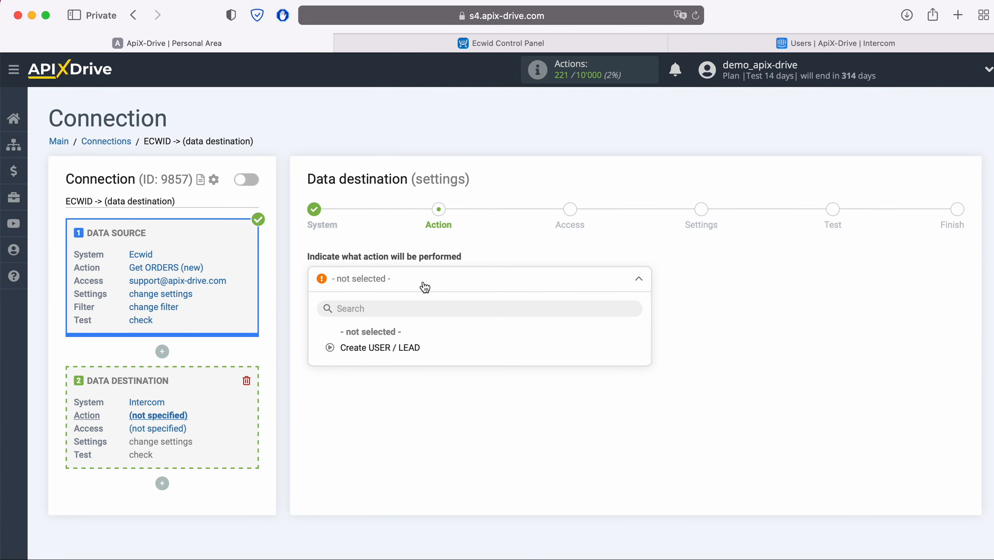
pyautogui.click(405, 348)
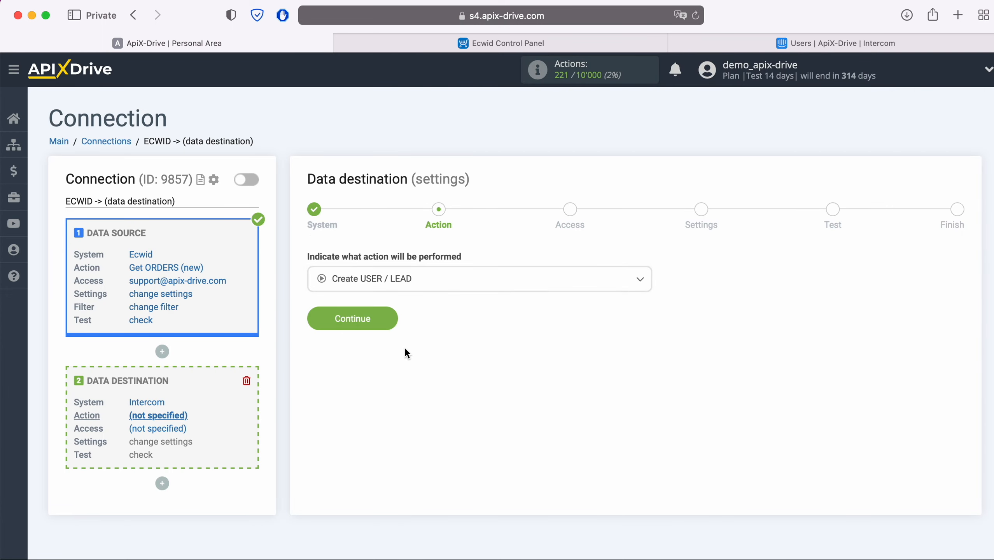
pyautogui.click(391, 319)
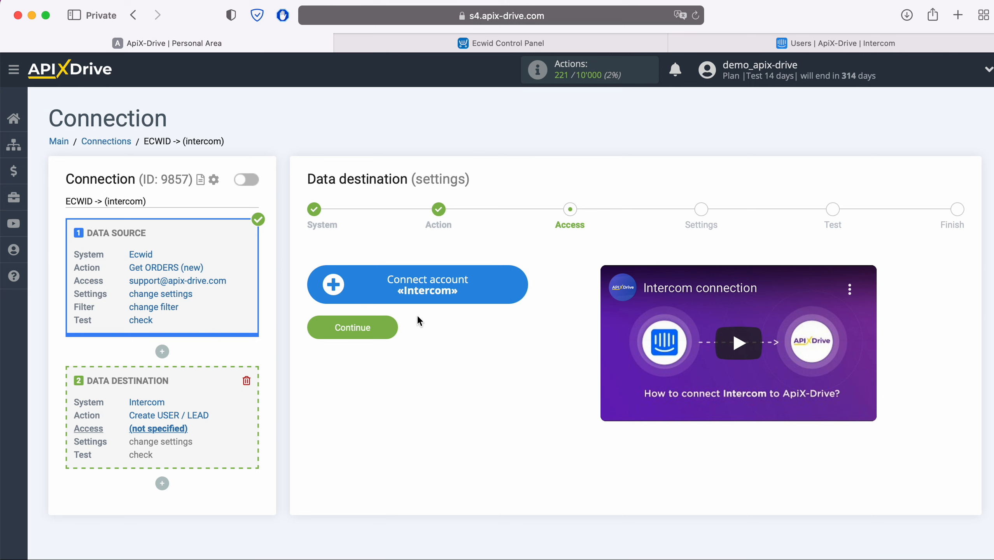
pyautogui.click(521, 285)
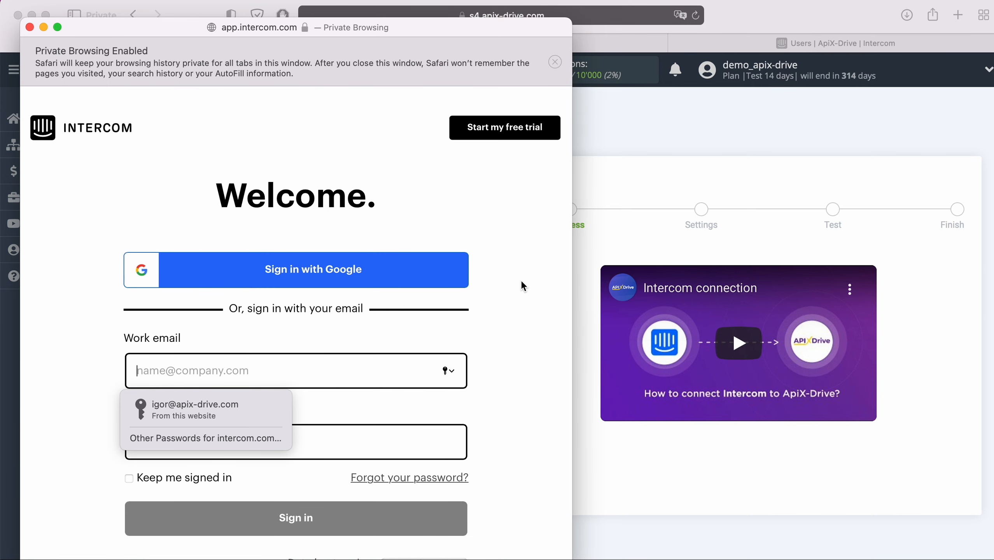
# Step: Sign in to Intercom with the saved login and authorize ApiX-Drive's access
pyautogui.click(246, 404)
pyautogui.click(330, 521)
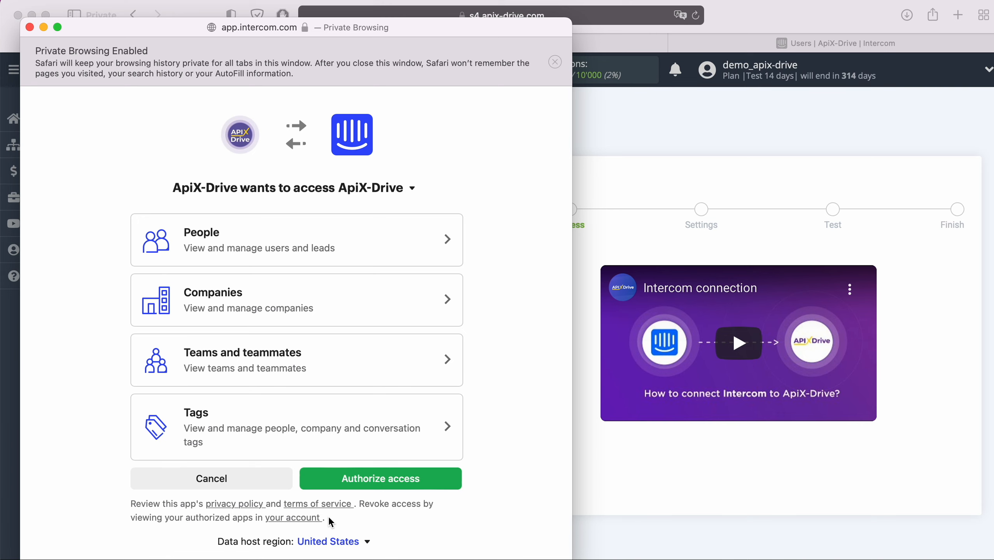
pyautogui.click(371, 477)
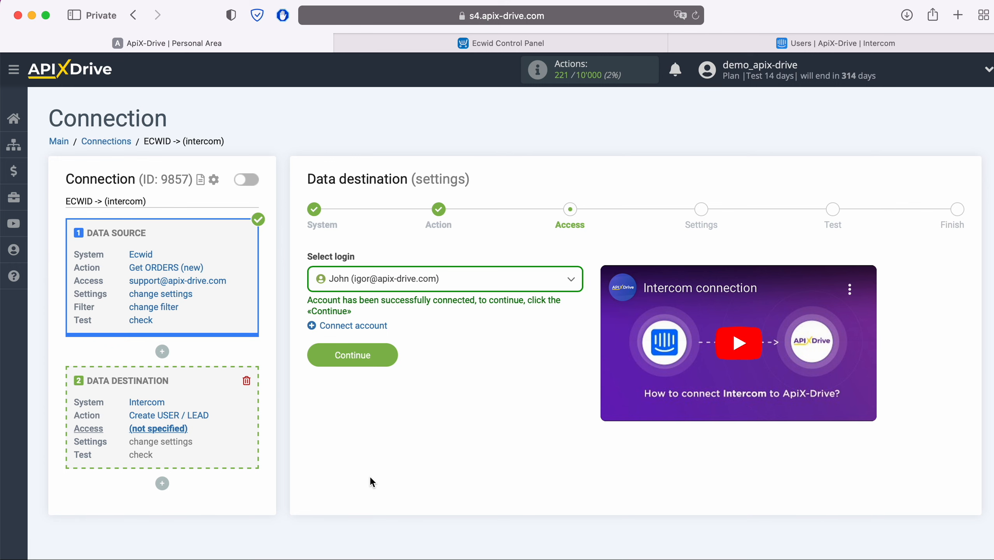
pyautogui.click(461, 286)
# Step: Use the connected Intercom login and set Contact type to User
pyautogui.click(425, 363)
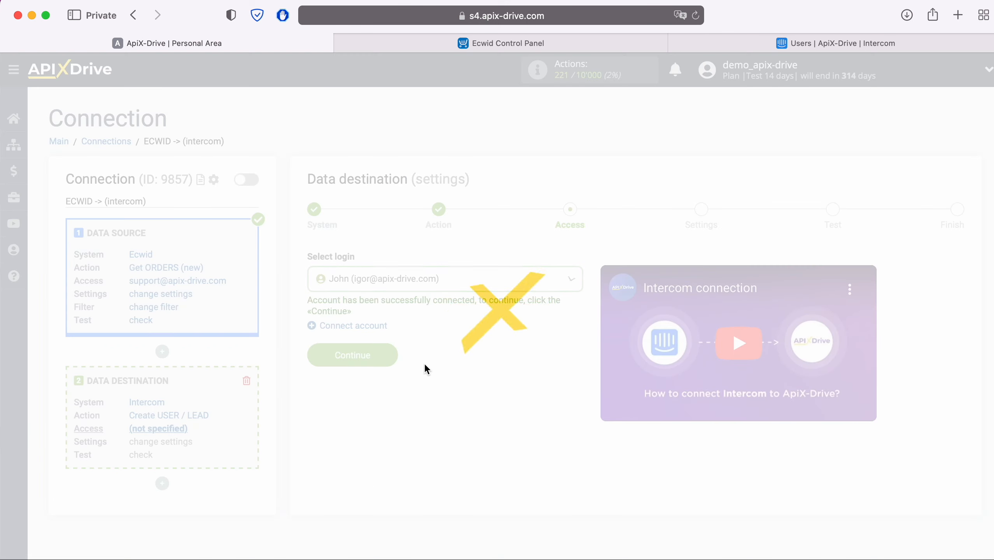
pyautogui.click(393, 354)
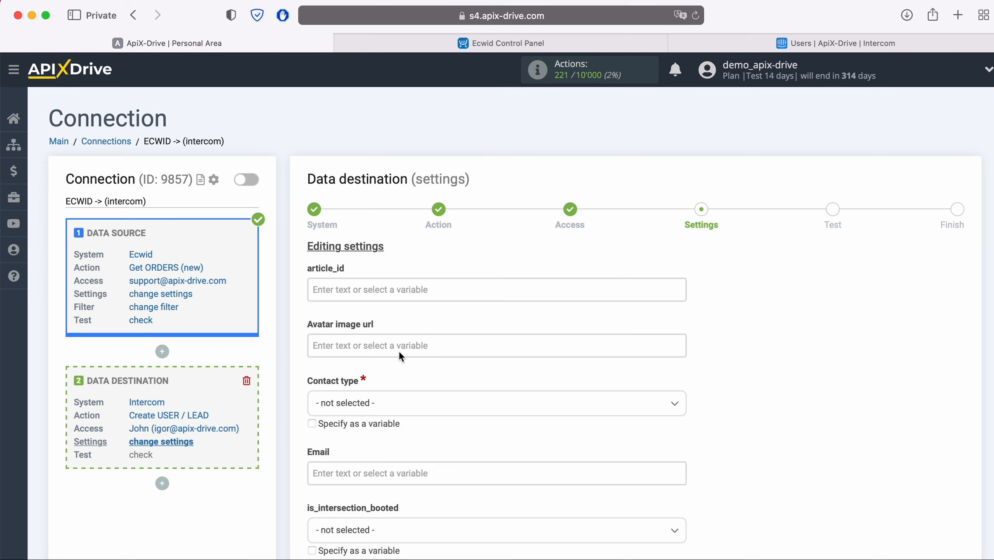
pyautogui.click(394, 406)
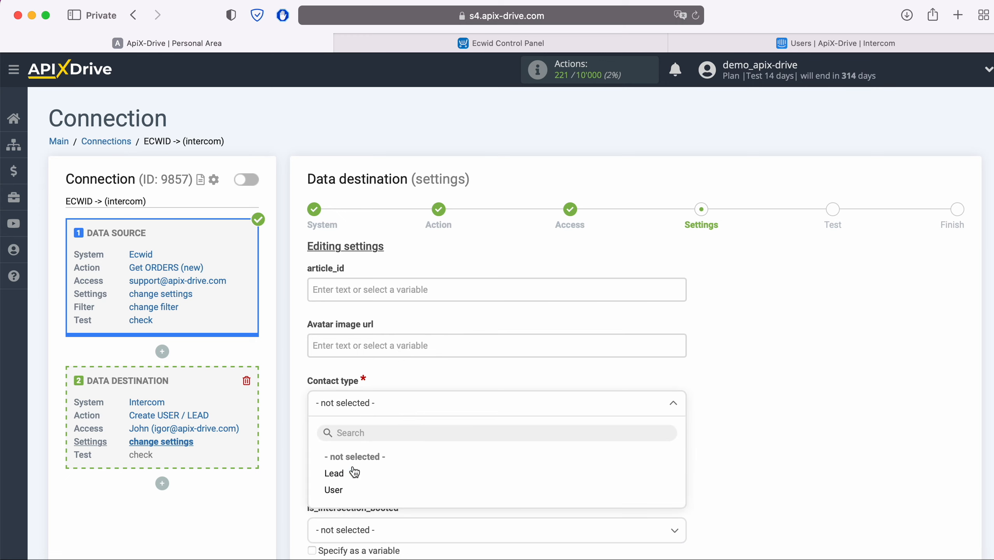
pyautogui.click(336, 490)
pyautogui.scroll(-3, 455, 421)
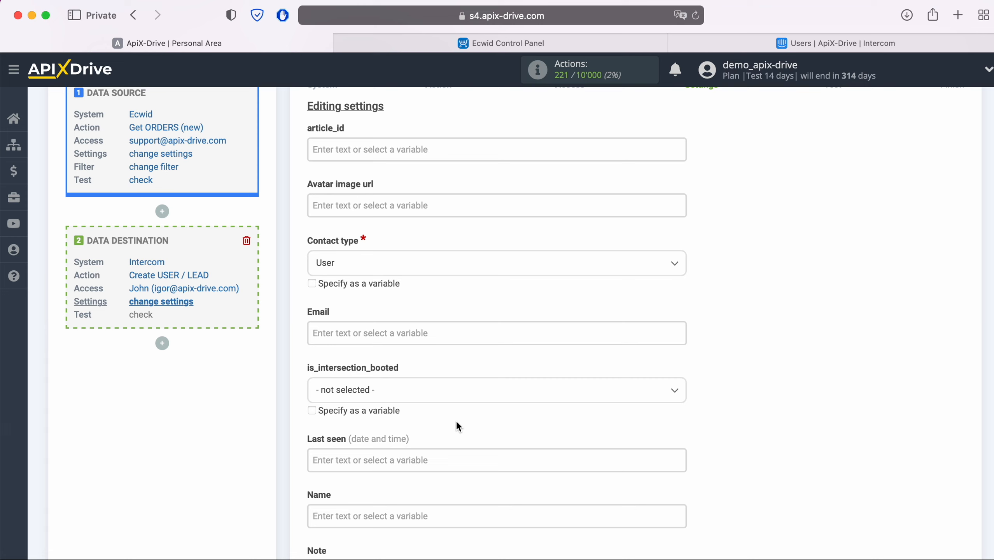
# Step: Map Intercom Email to the Ecwid E-mail variable and Name to Full name
pyautogui.click(379, 332)
pyautogui.scroll(-4, 496, 319)
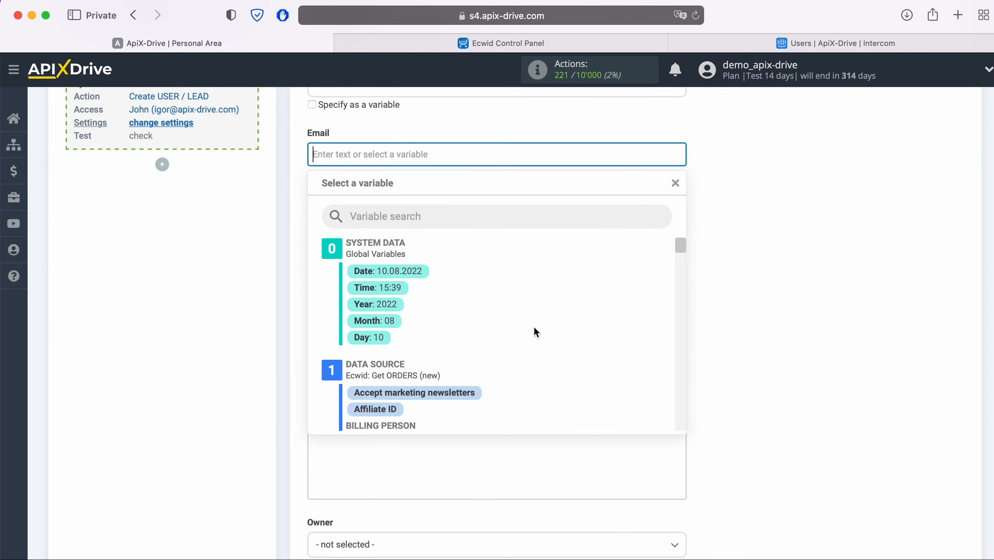
pyautogui.scroll(-4, 534, 326)
pyautogui.scroll(-5, 536, 333)
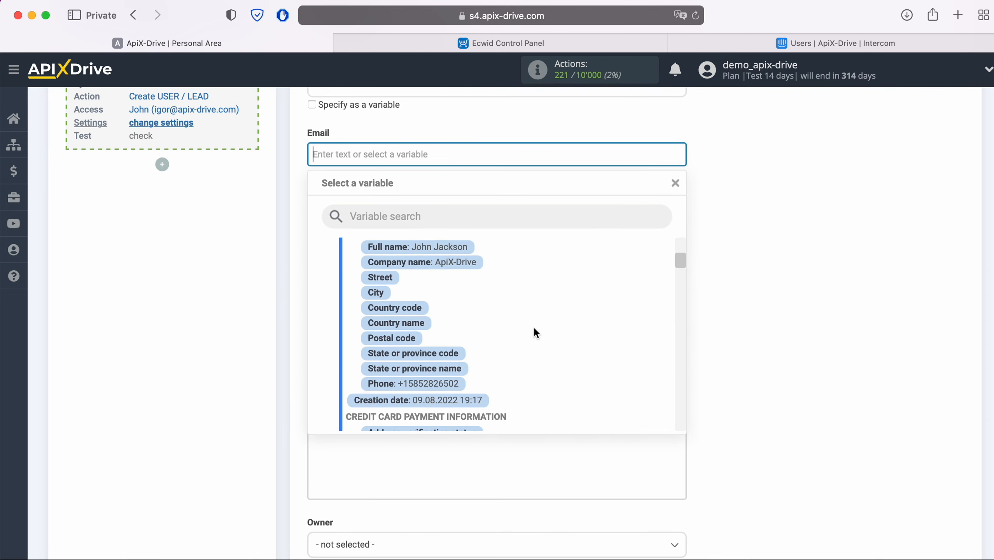
pyautogui.scroll(-8, 536, 333)
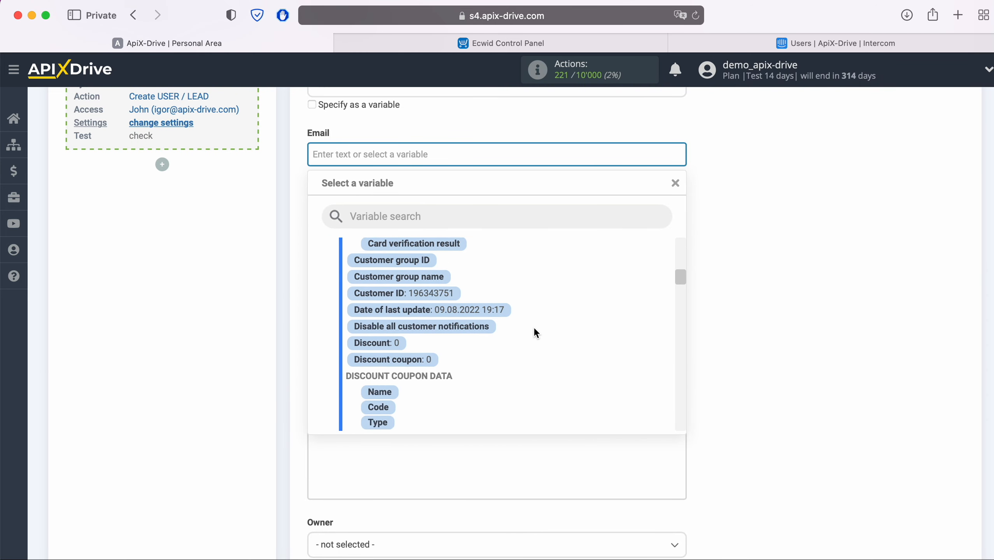
pyautogui.scroll(-4, 536, 333)
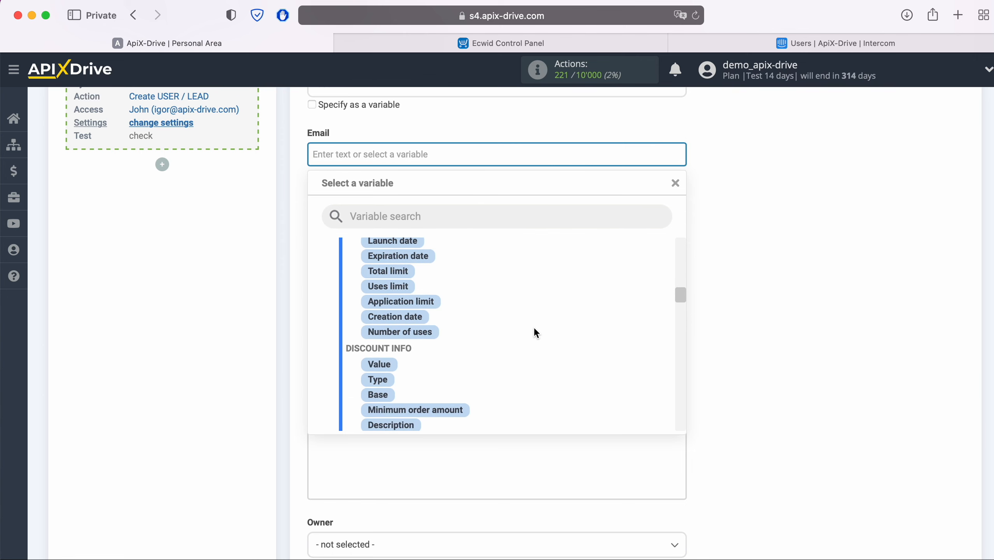
pyautogui.click(468, 323)
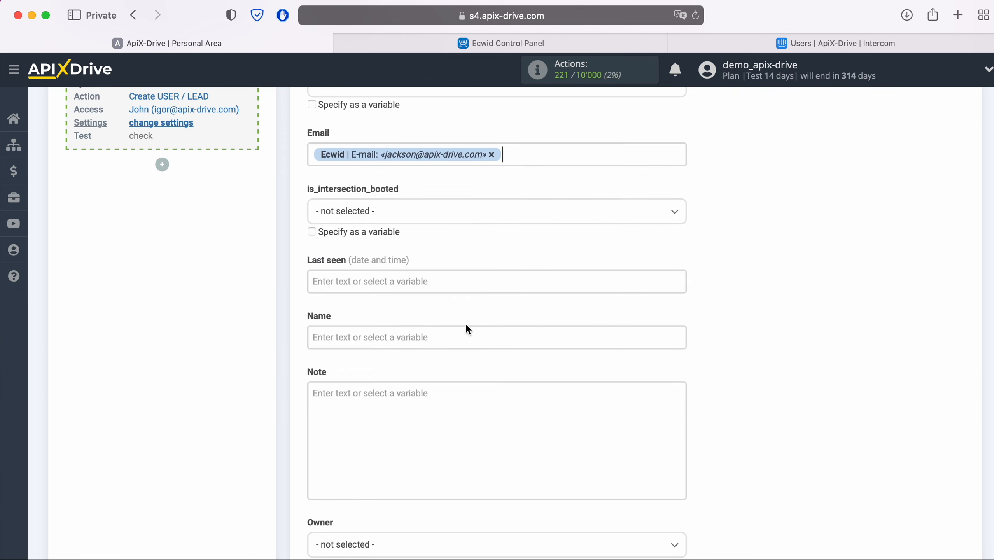
pyautogui.scroll(-2, 466, 325)
pyautogui.click(424, 271)
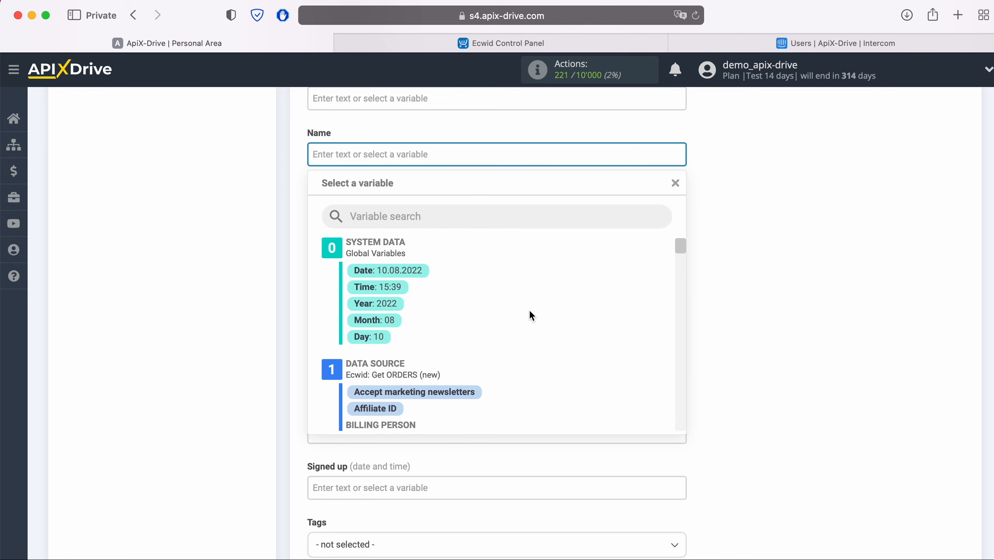
pyautogui.scroll(-3, 531, 313)
pyautogui.click(453, 331)
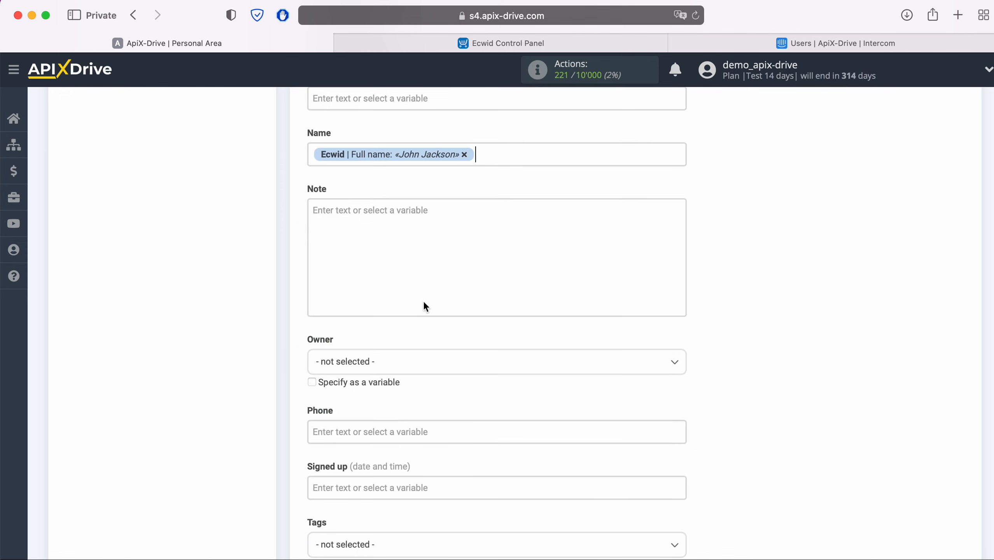
pyautogui.click(395, 206)
pyautogui.scroll(-2, 395, 208)
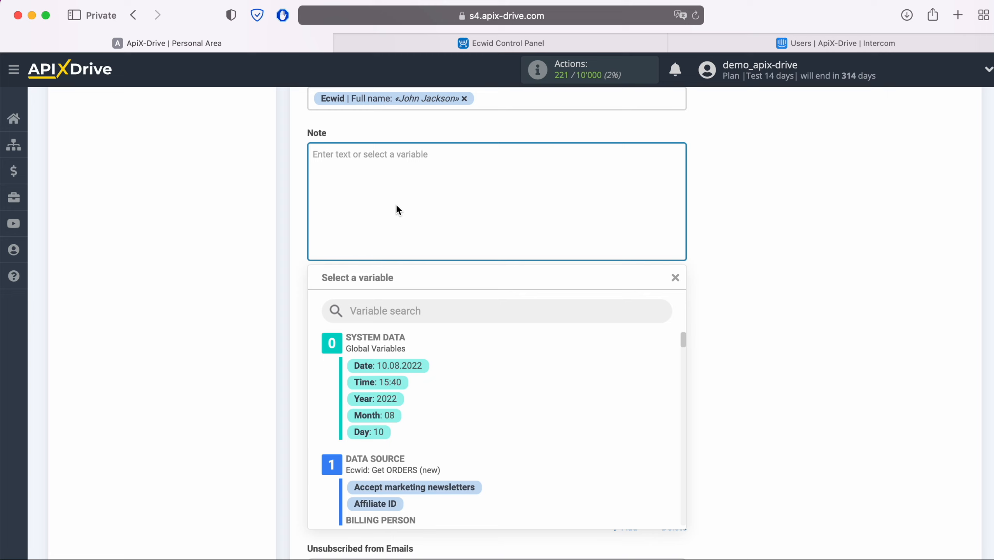
# Step: Start the Note with 'New ORDER from Ecwid' followed by the order Creation date
pyautogui.write('New')
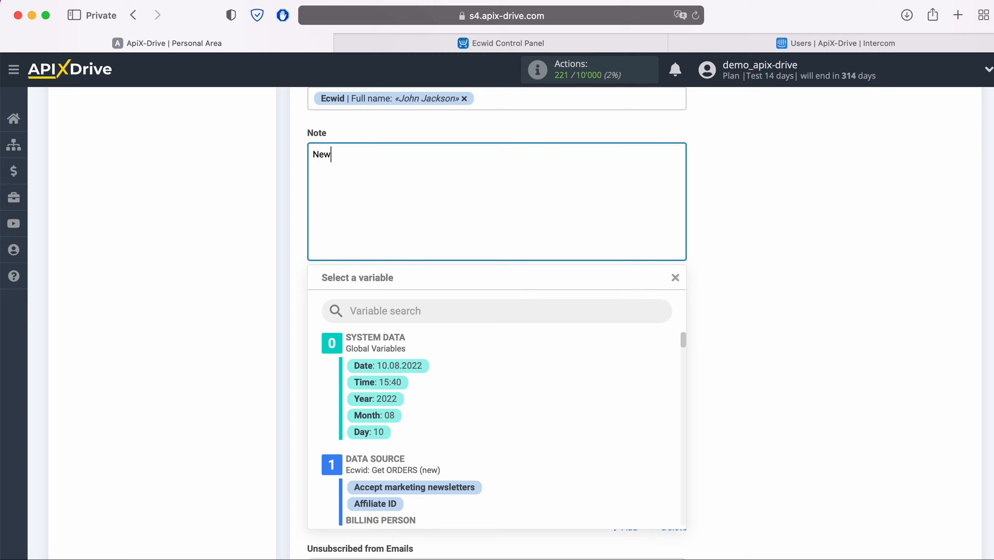
pyautogui.write(' ORDER from Ecwid')
pyautogui.scroll(-5, 575, 391)
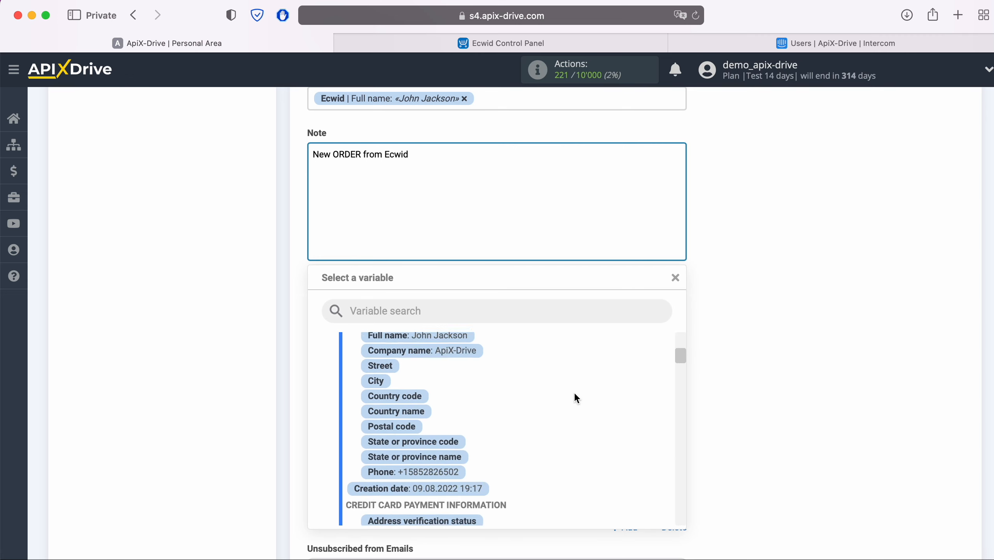
pyautogui.scroll(-2, 574, 392)
pyautogui.click(444, 450)
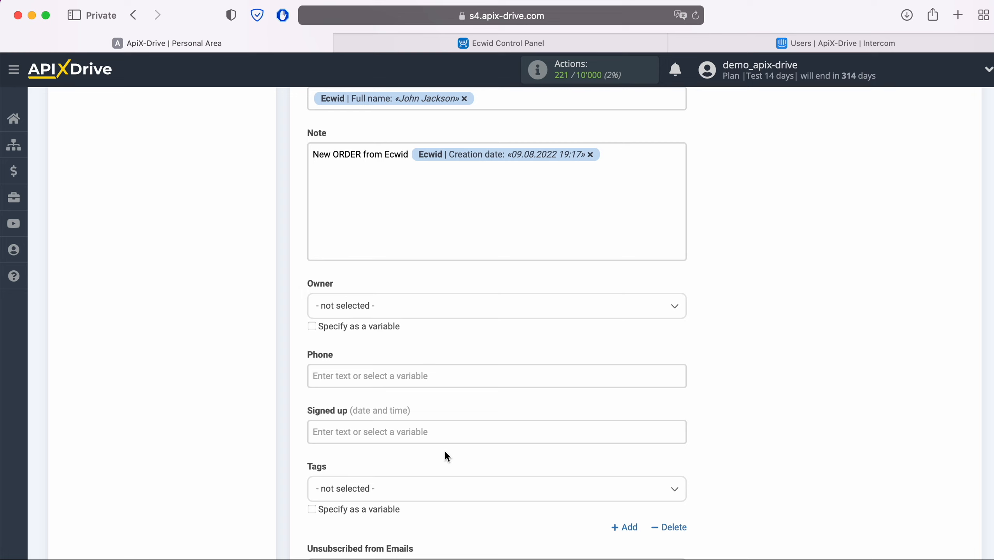
# Step: Add a 'Product' line to the Note with the order's product name variable
pyautogui.press('Return')
pyautogui.write('Product')
pyautogui.click(412, 171)
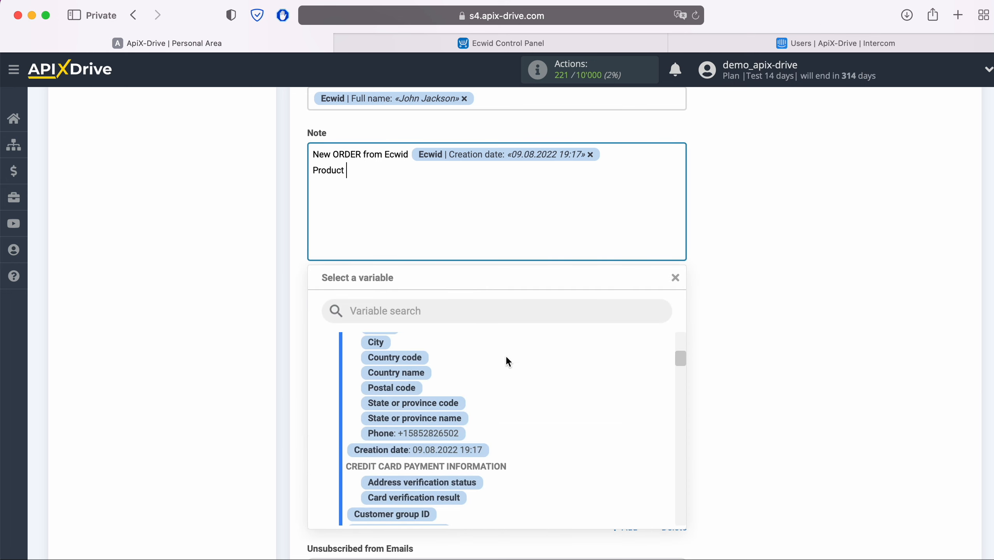
pyautogui.scroll(-5, 576, 390)
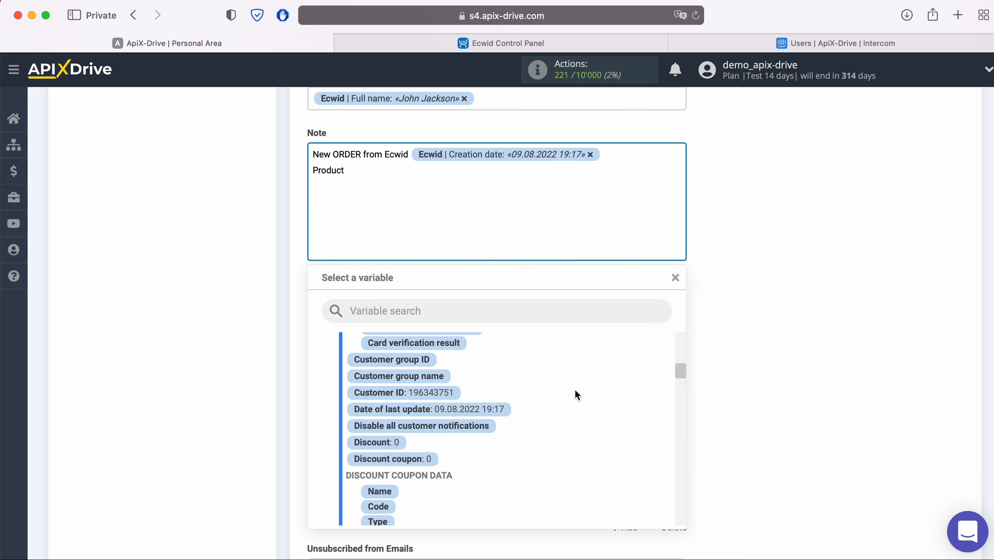
pyautogui.scroll(-10, 575, 390)
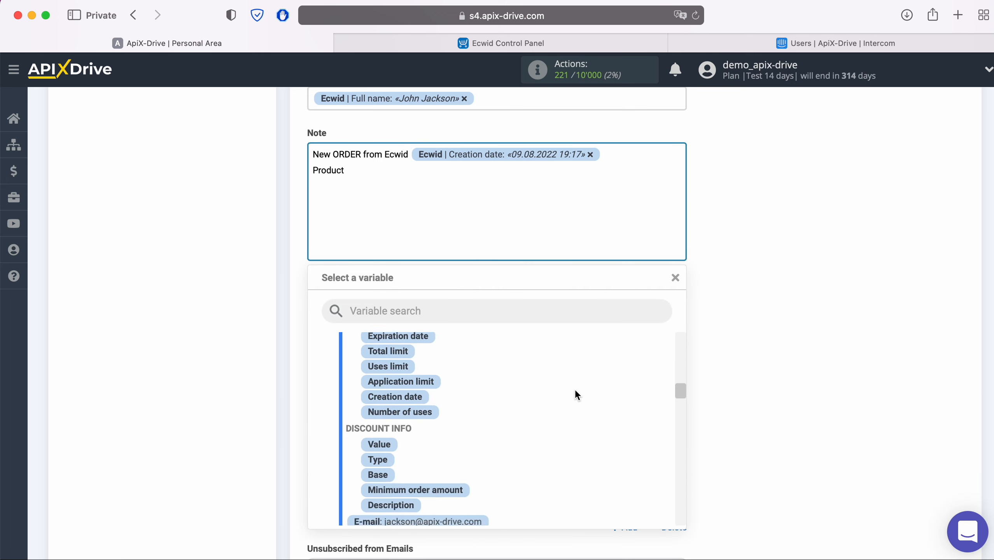
pyautogui.scroll(-12, 575, 390)
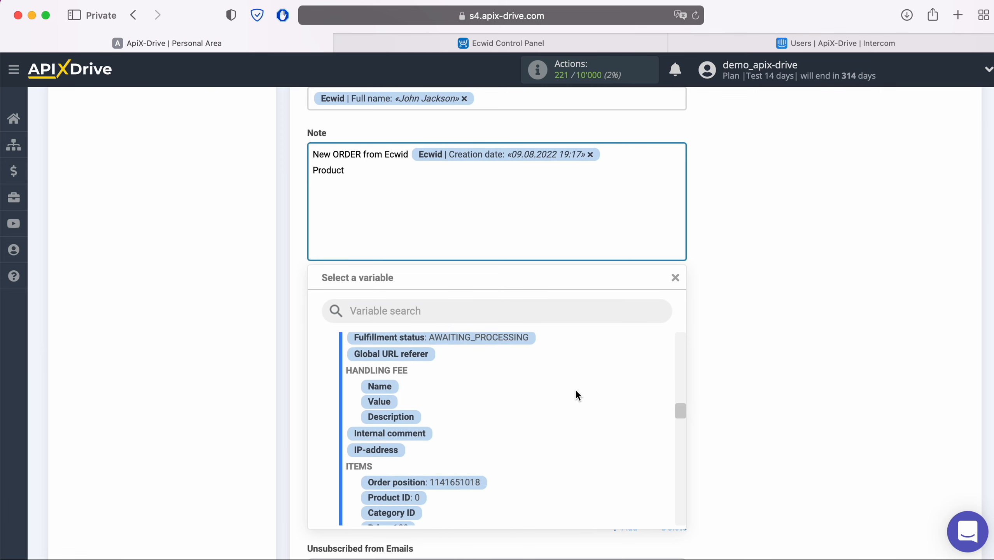
pyautogui.scroll(-3, 575, 389)
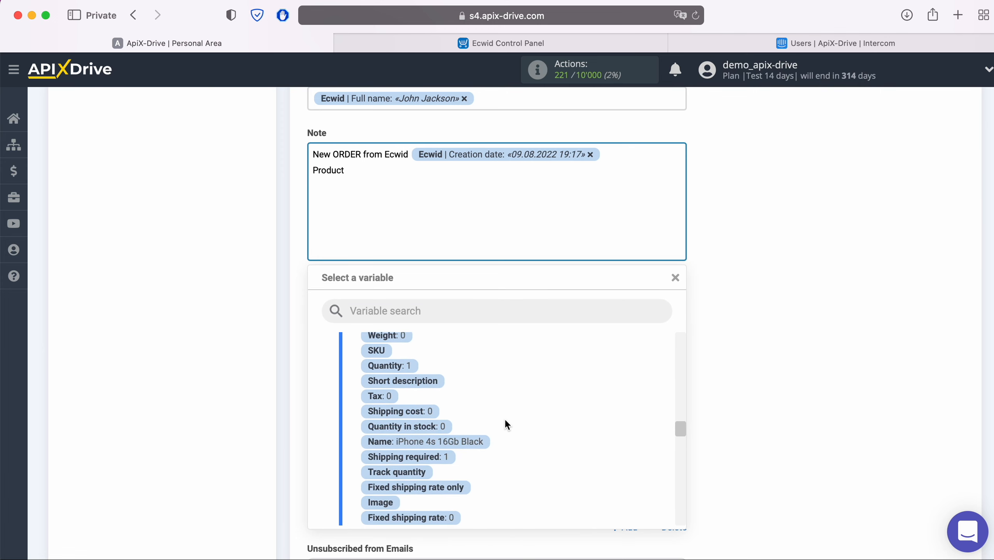
pyautogui.click(480, 443)
# Step: Add a 'Price' line to the Note with the product price variable
pyautogui.press('Return')
pyautogui.write('Price')
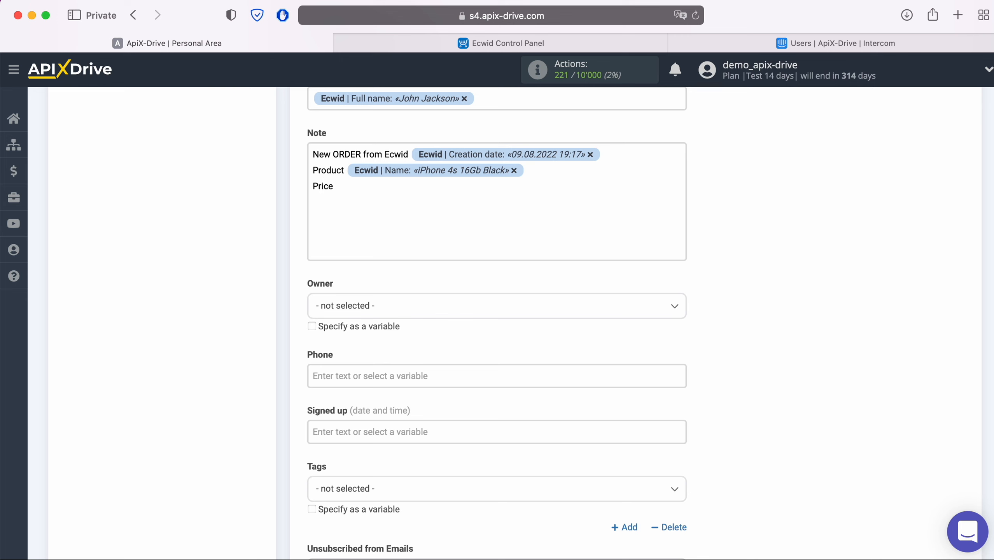
pyautogui.click(414, 189)
pyautogui.scroll(3, 519, 371)
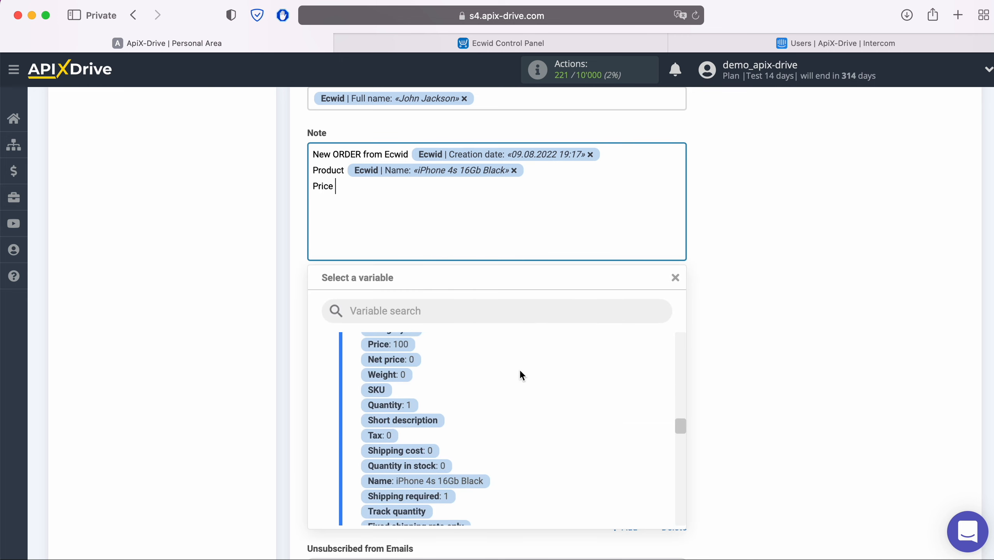
pyautogui.click(402, 380)
# Step: Map the Intercom Phone field to the Ecwid Phone variable
pyautogui.scroll(-2, 463, 320)
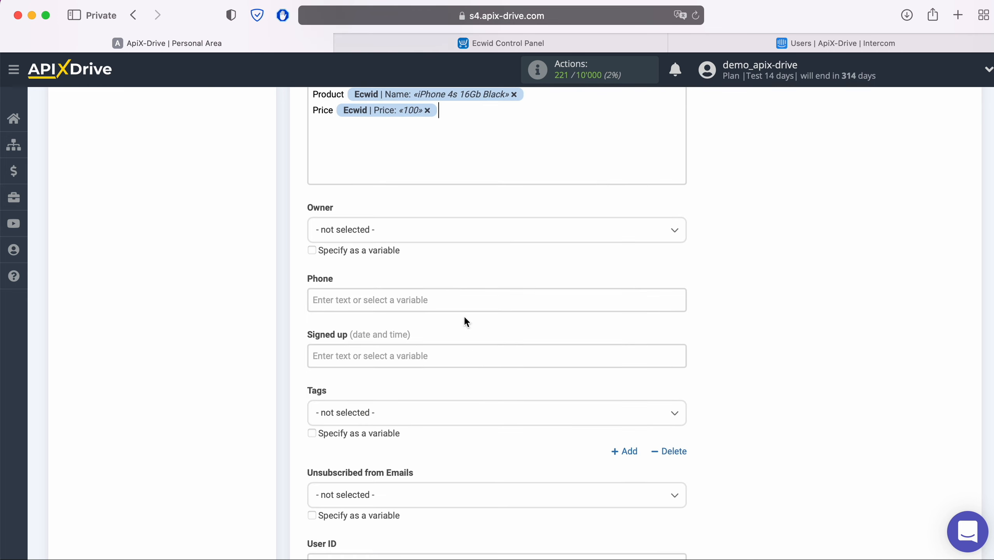
pyautogui.click(460, 301)
pyautogui.scroll(-4, 460, 301)
pyautogui.scroll(-5, 559, 336)
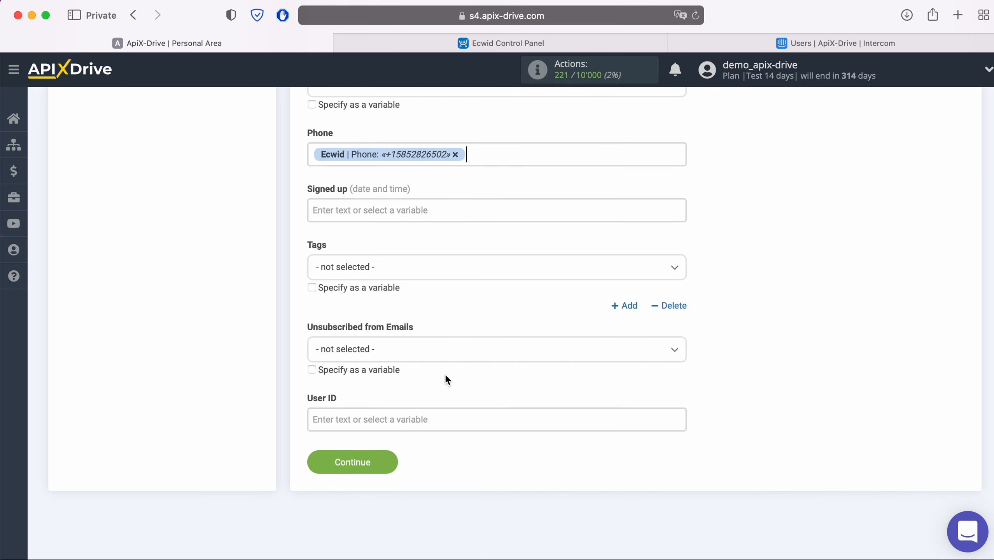
# Step: Save the field mapping, review the test user data, and send it to Intercom
pyautogui.click(393, 458)
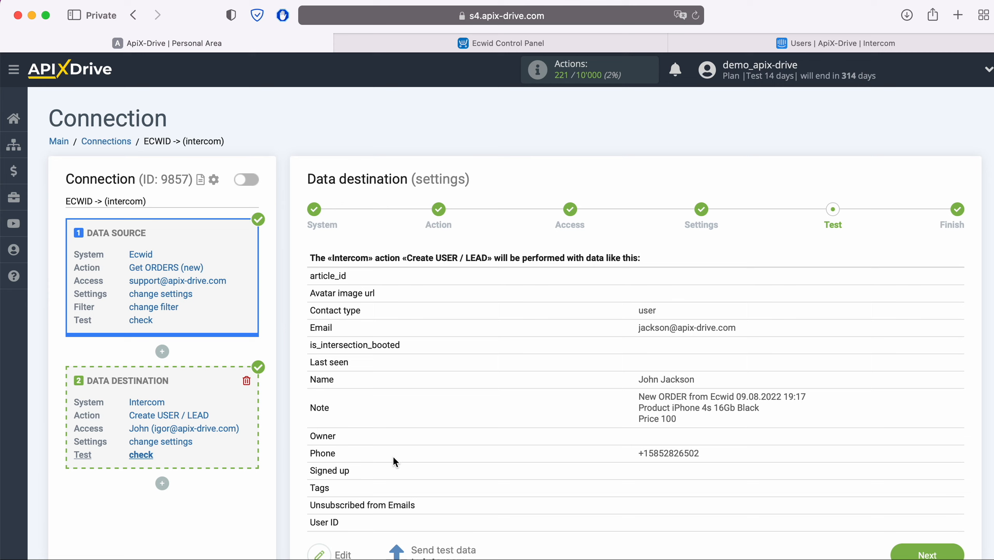
pyautogui.scroll(-2, 565, 382)
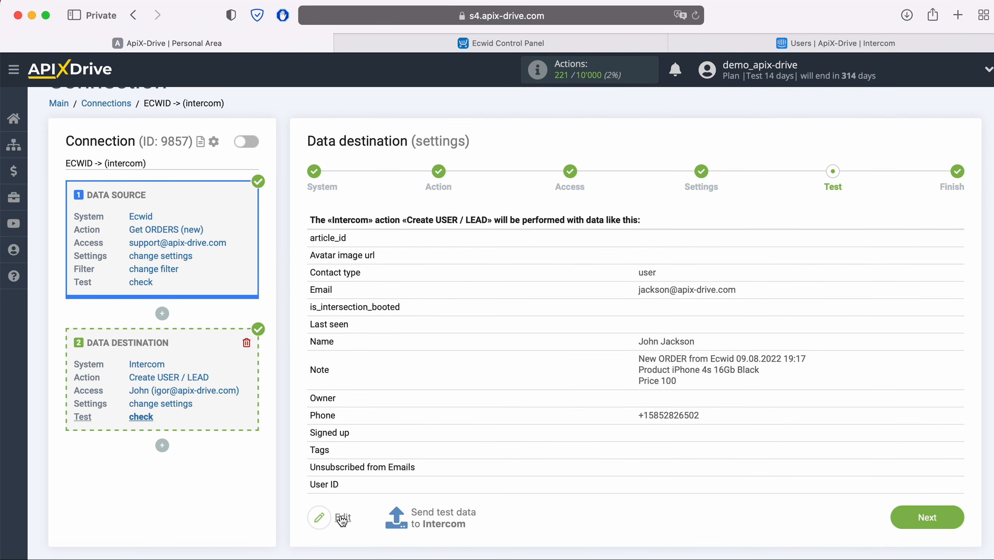
pyautogui.click(440, 512)
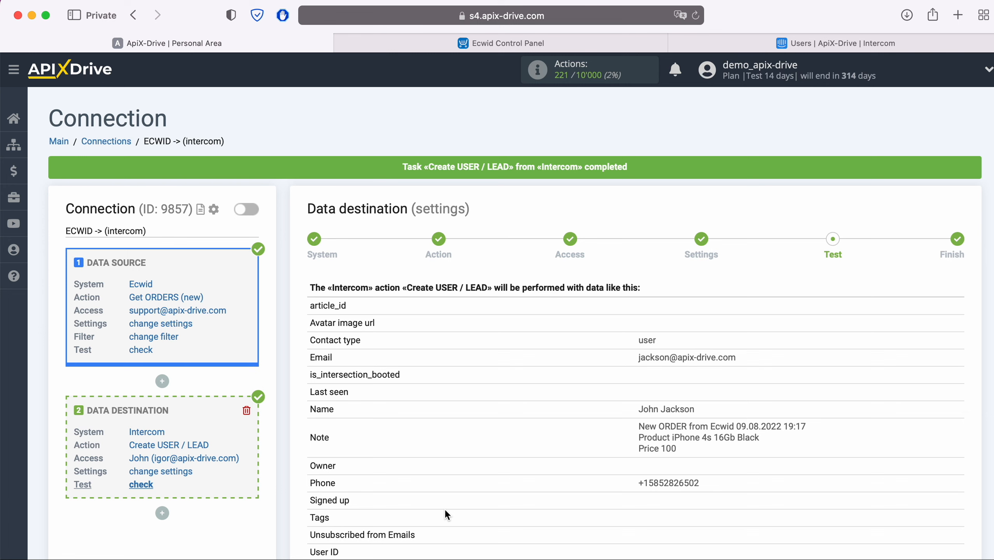
# Step: Verify in Intercom's All users that the test user has the order note, then return to ApiX-Drive
pyautogui.click(792, 44)
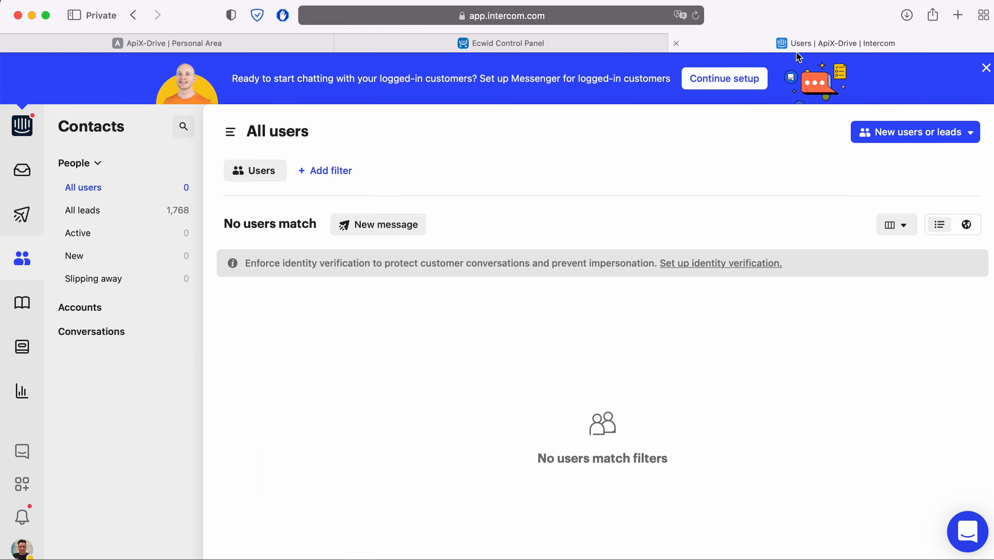
pyautogui.click(697, 18)
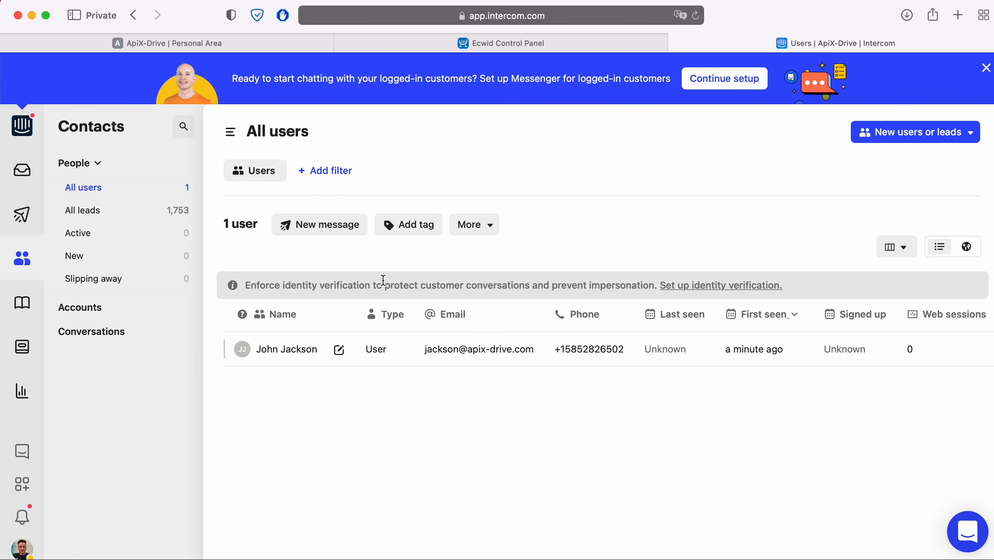
pyautogui.click(310, 350)
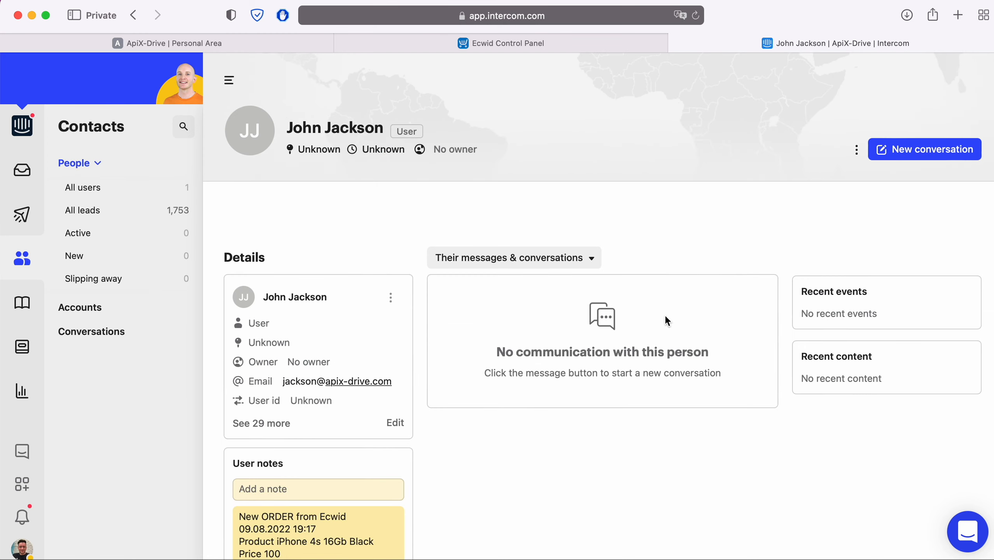
pyautogui.scroll(-3, 728, 298)
pyautogui.scroll(-3, 728, 298)
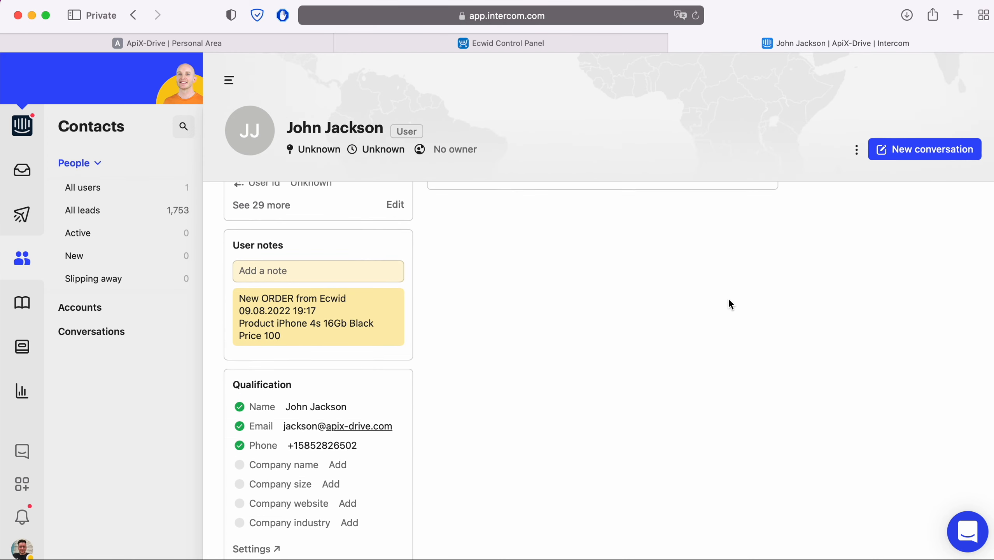
pyautogui.scroll(-6, 729, 301)
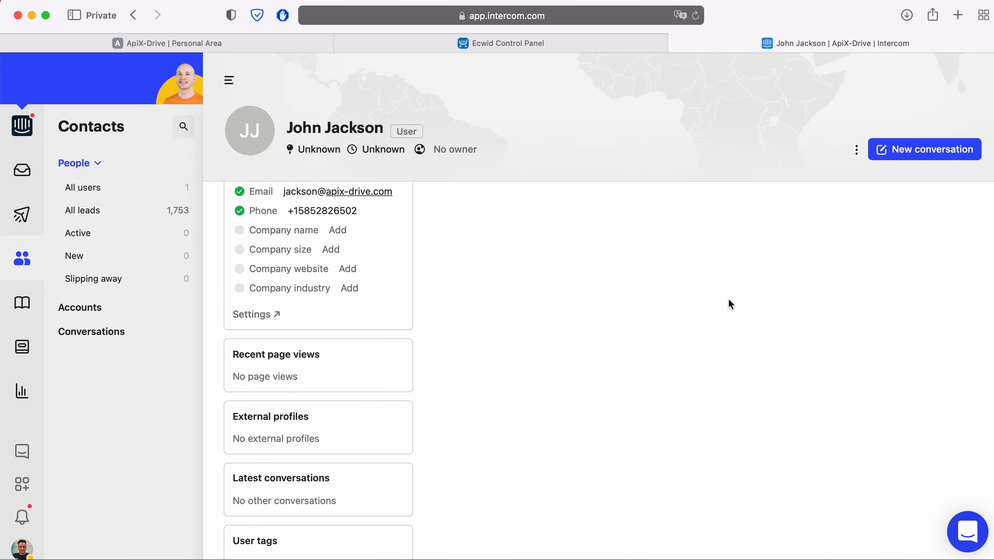
pyautogui.scroll(12, 730, 301)
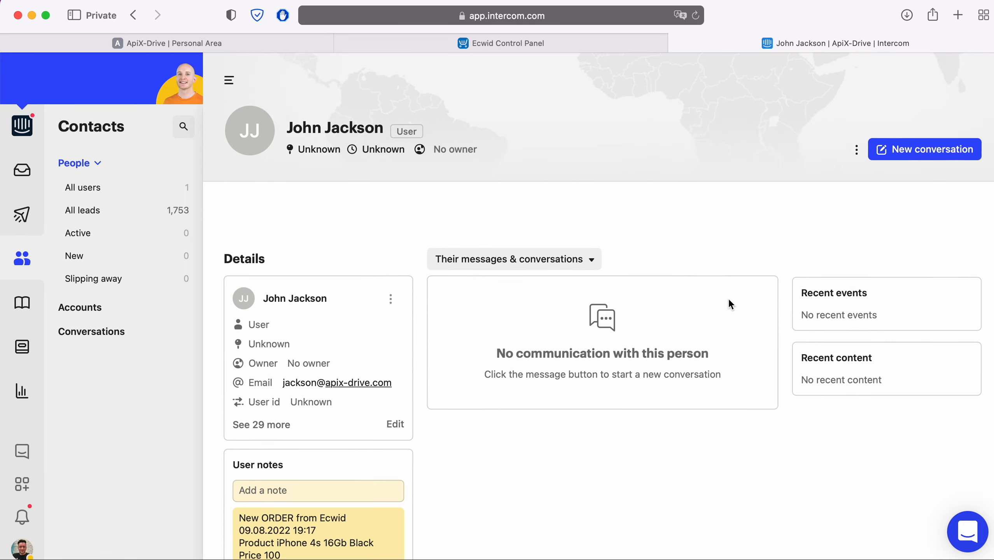
pyautogui.click(219, 43)
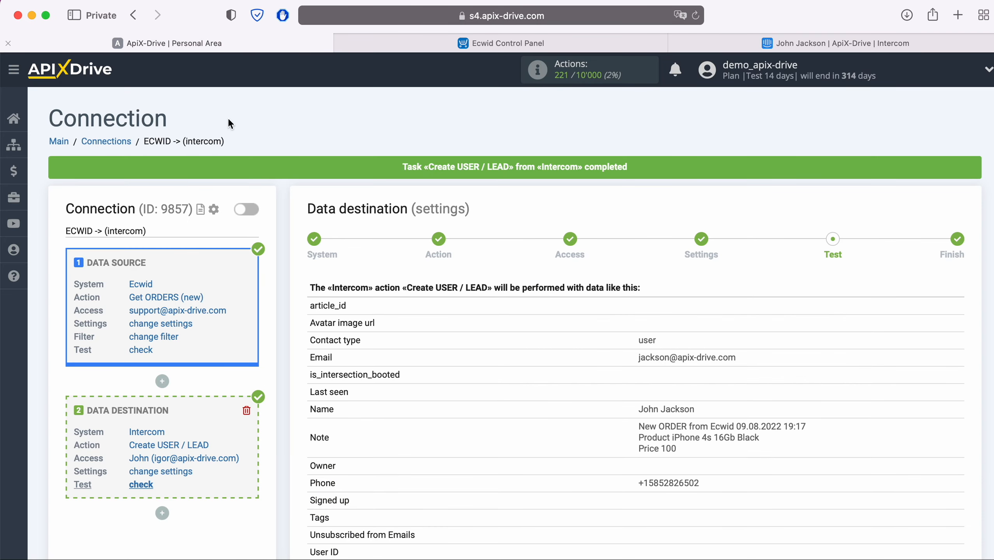
# Step: Finish the connection and enable its automatic updates
pyautogui.scroll(-3, 823, 400)
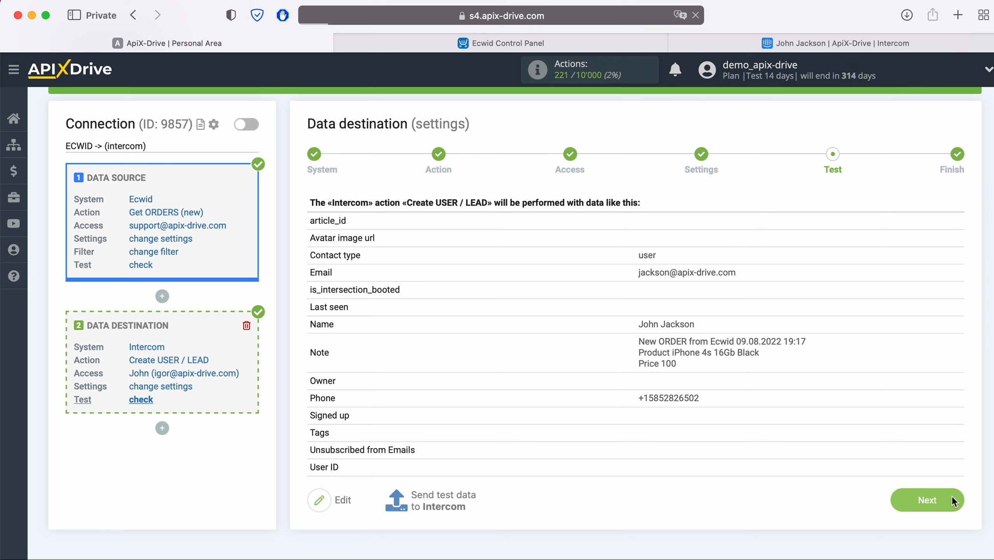
pyautogui.click(951, 496)
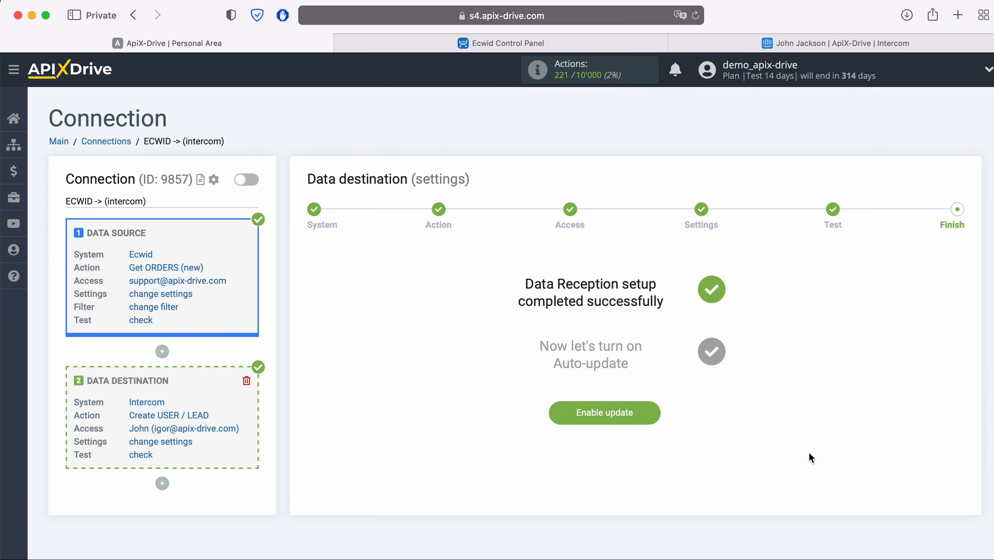
pyautogui.click(652, 410)
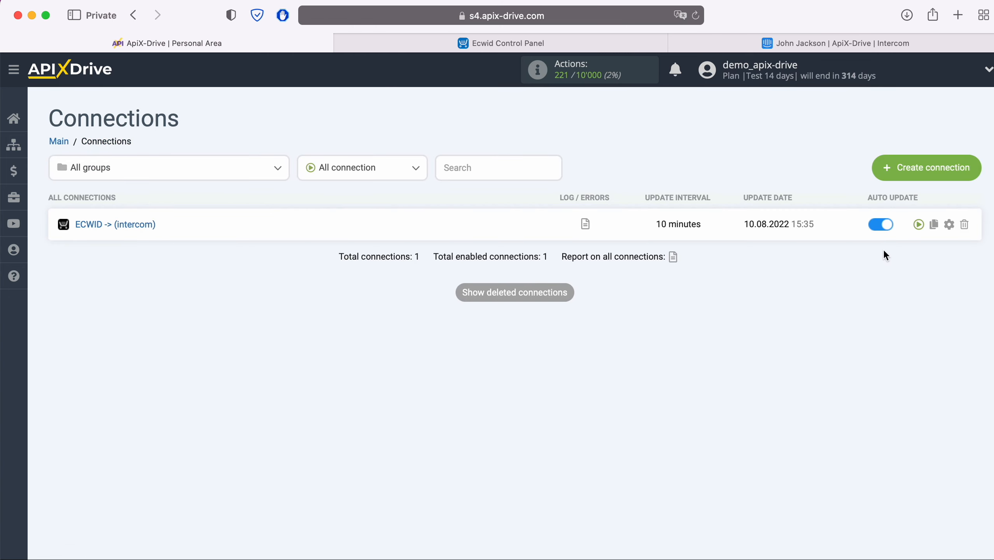
# Step: Change the connection's update interval to 5 minutes and save the settings
pyautogui.click(949, 225)
pyautogui.click(530, 324)
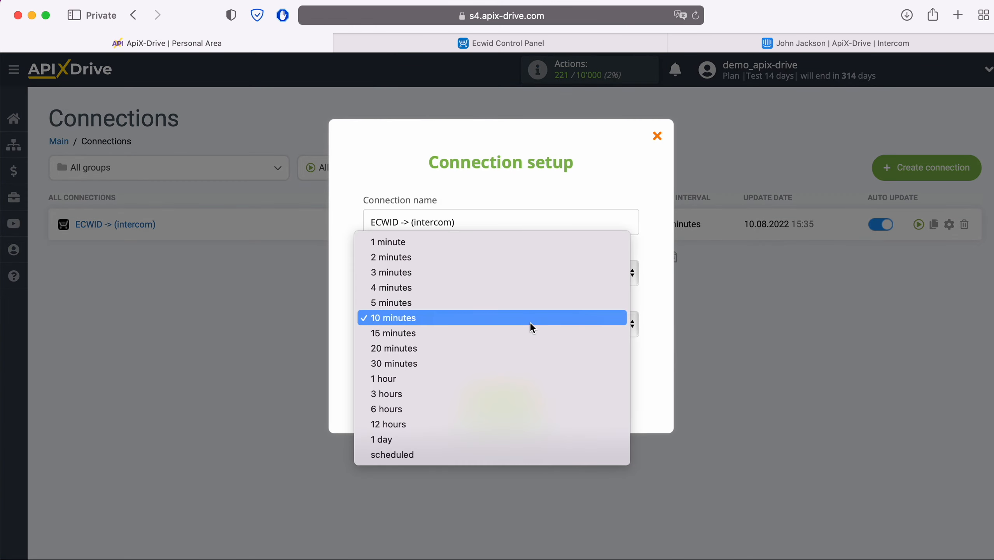
pyautogui.click(485, 303)
pyautogui.click(530, 397)
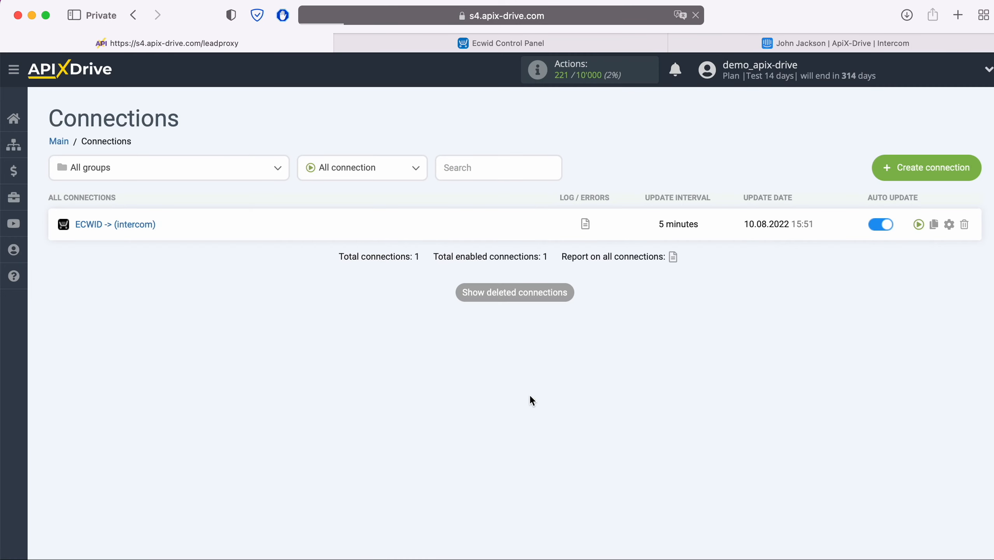